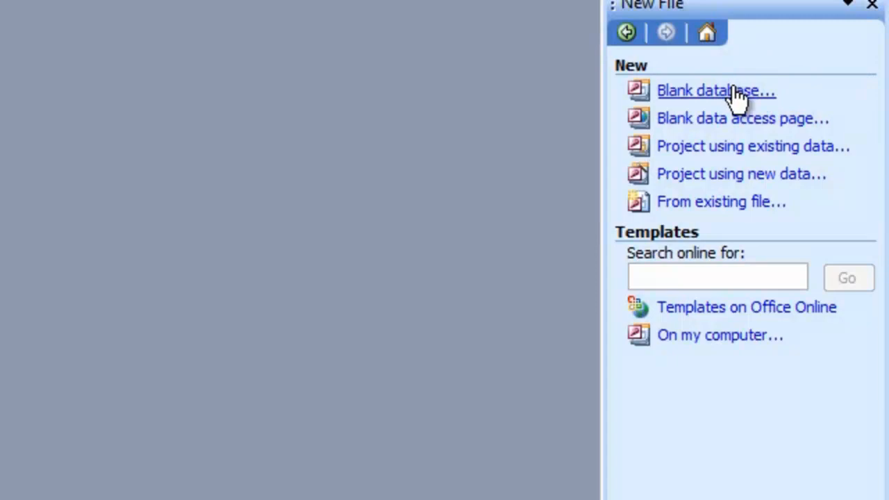
Create a blank database with the file name "test db"
click(733, 90)
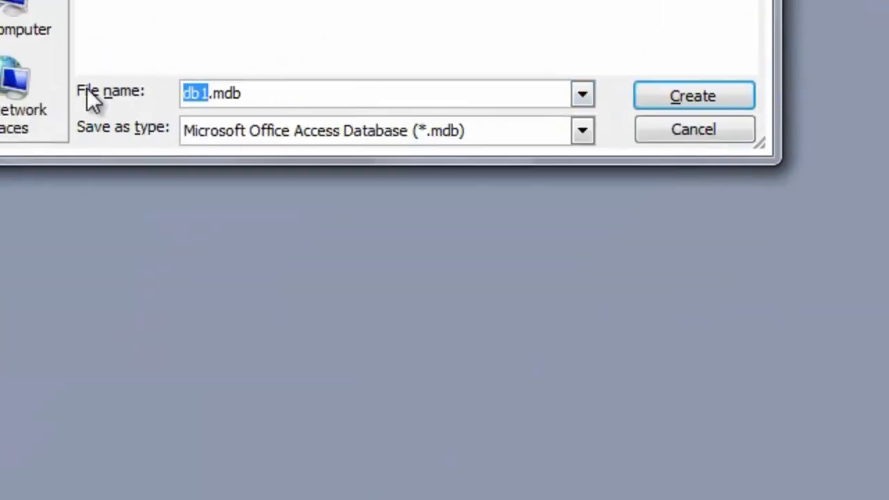
text(test)
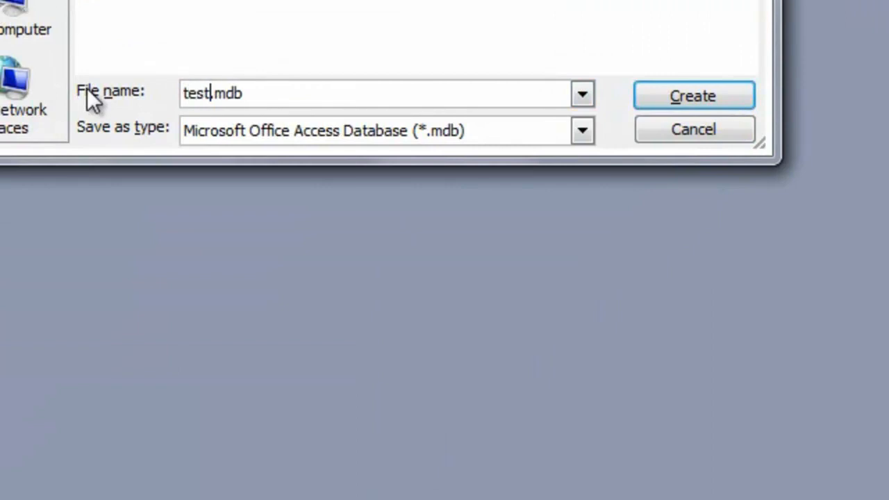
text( db)
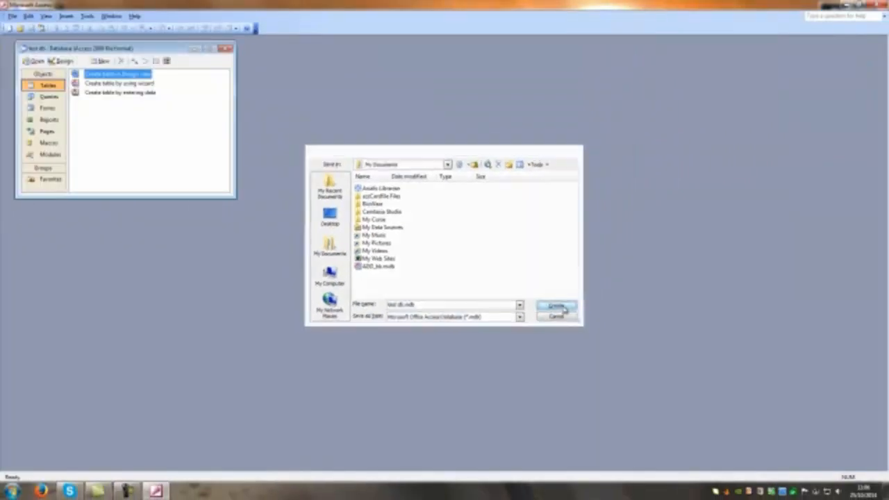
click(576, 284)
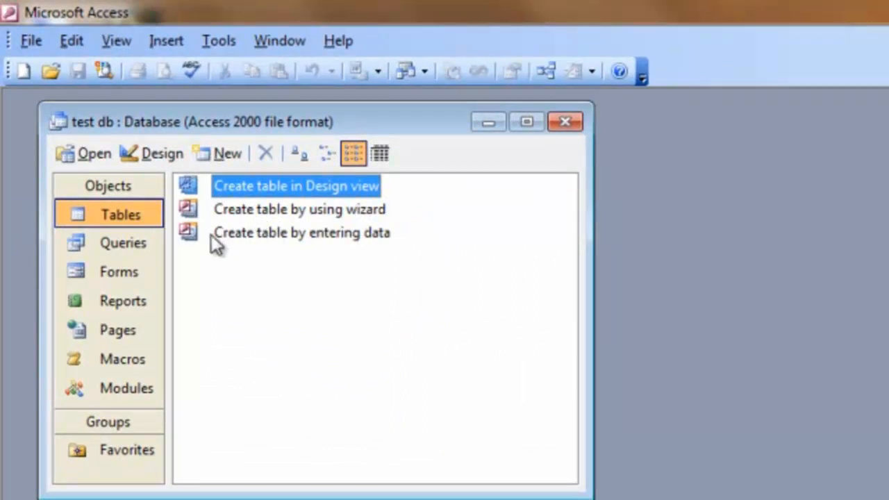
Start a new table in Design view and add the fields Salutation, First Name and Last Name
double_click(254, 186)
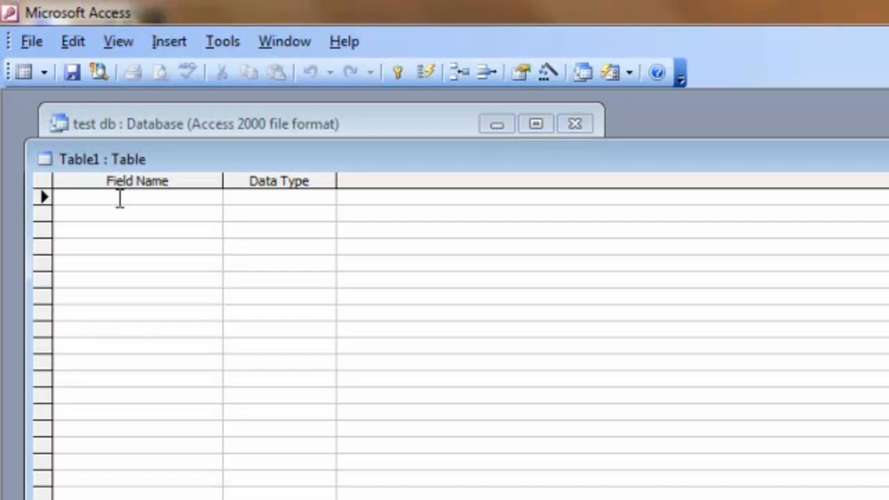
text(Salu)
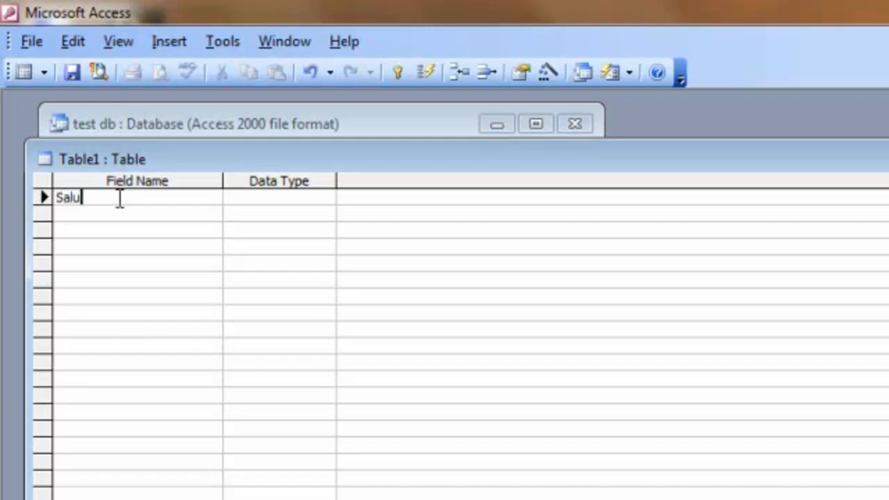
text(tation)
key(Down)
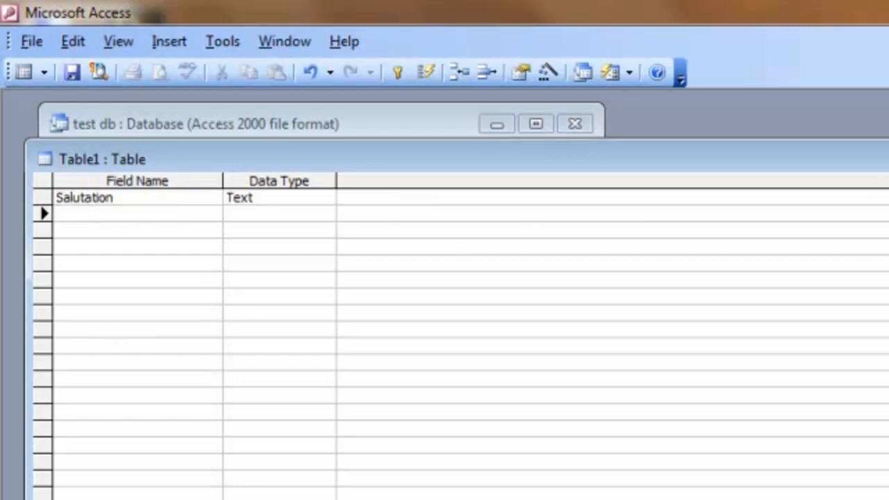
text(First Name)
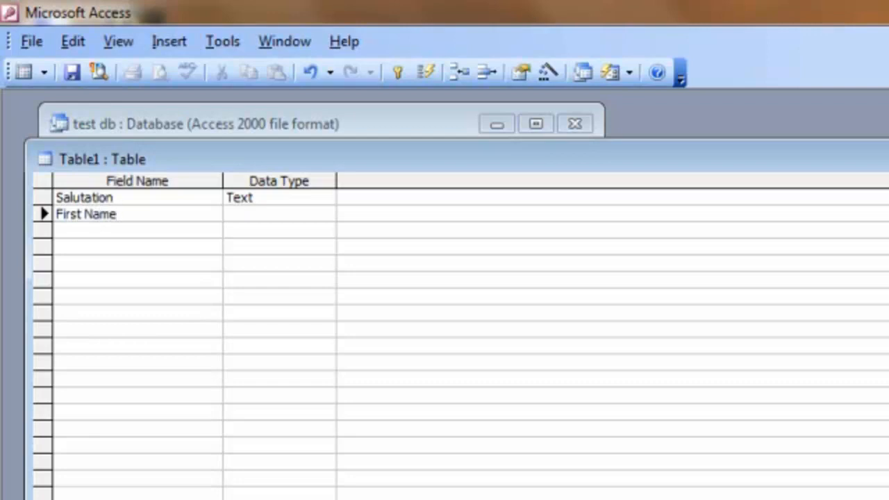
key(Down)
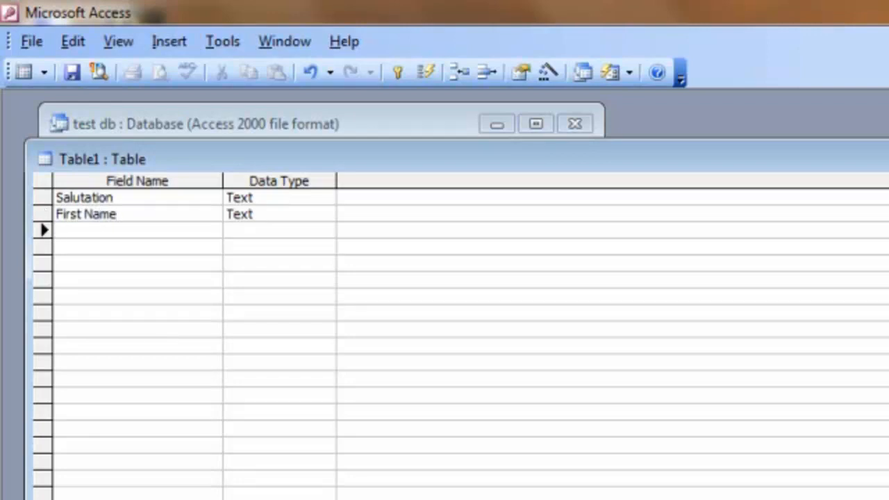
text(Last Name)
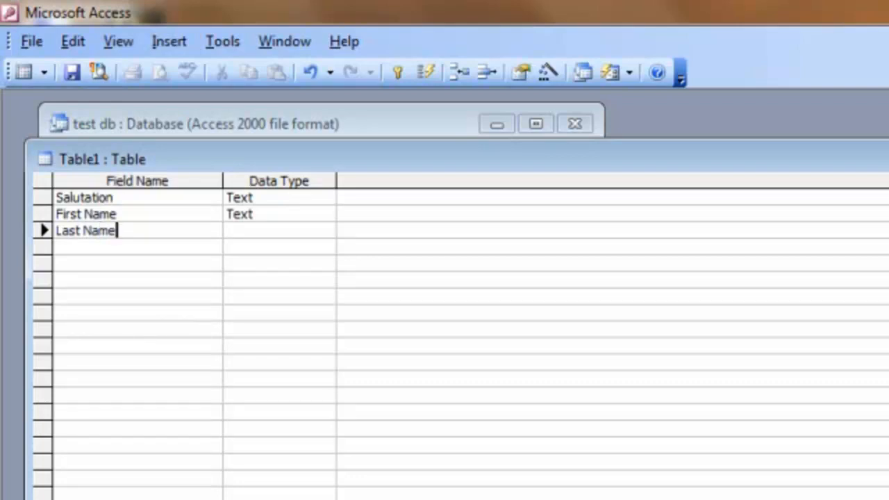
key(Down)
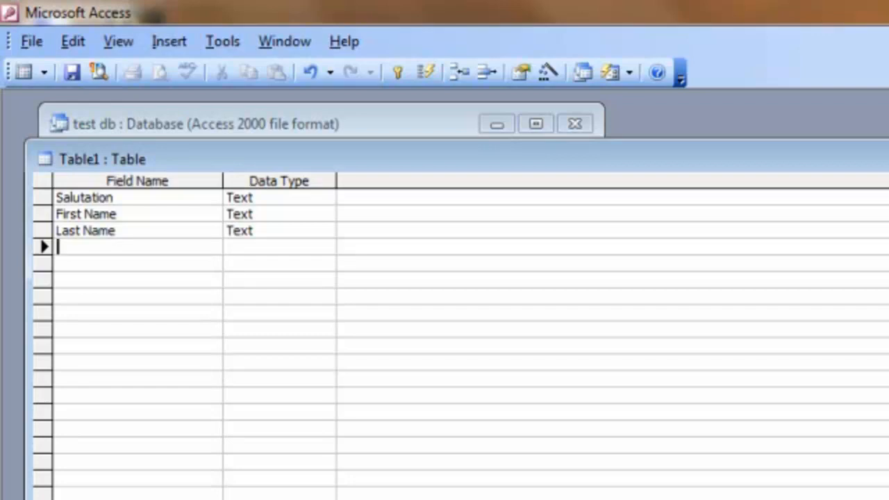
Add the fields Address 1 and Address 2 below Last Name in the table design
text(Addrs)
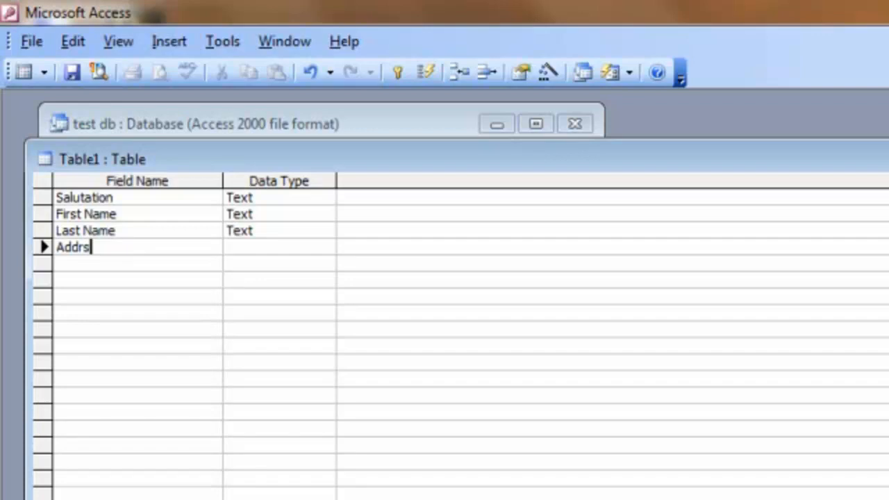
key(BackSpace)
text(ess 1)
click(76, 264)
text(Address 2)
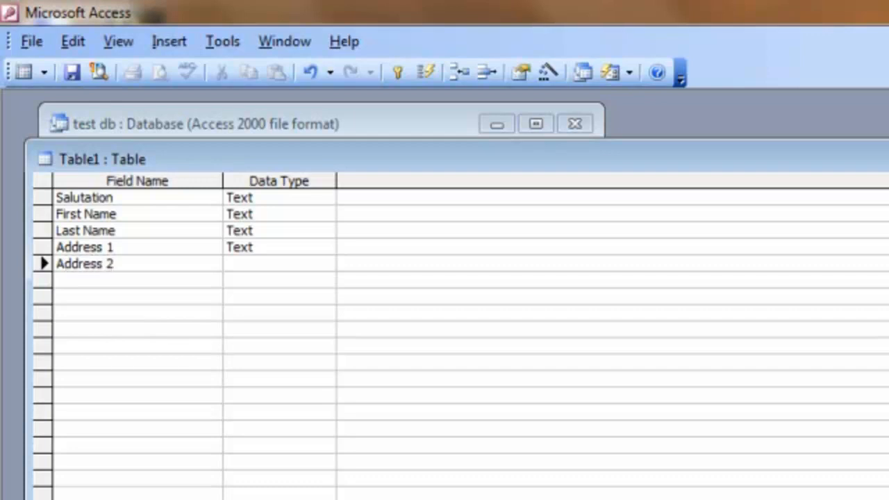
click(76, 280)
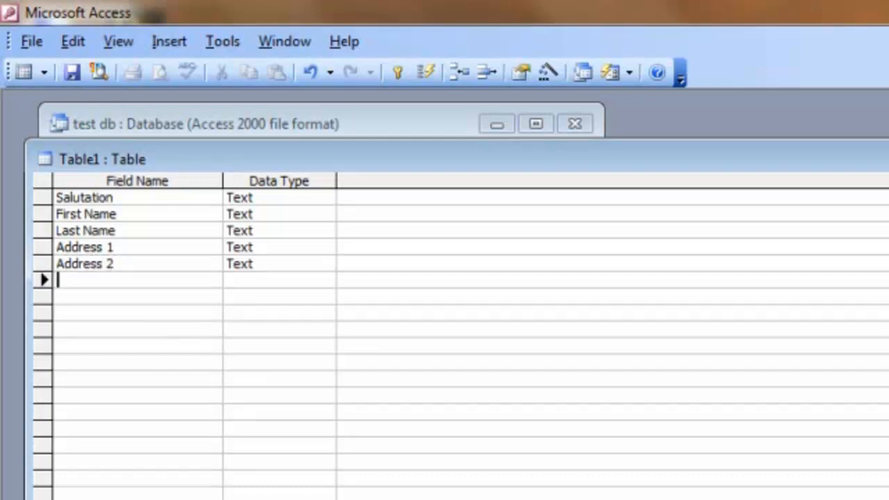
Add the fields Town and State / County below Address 2
text(Town)
key(Down)
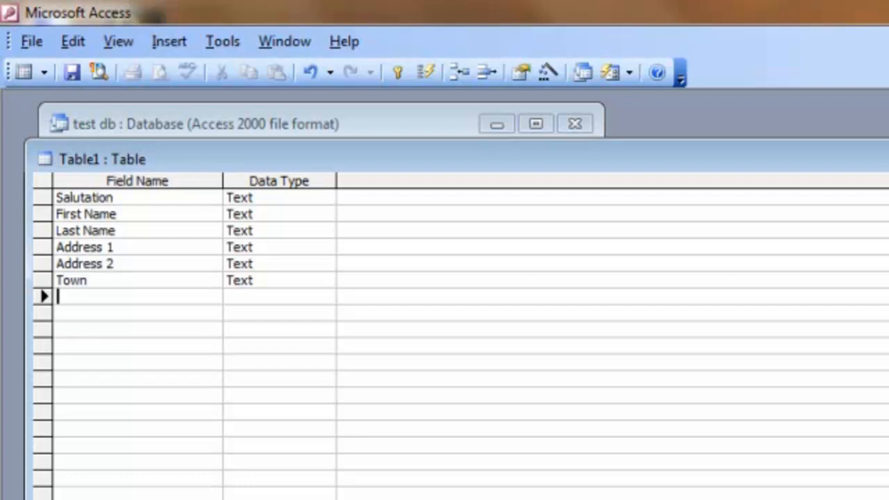
text(State)
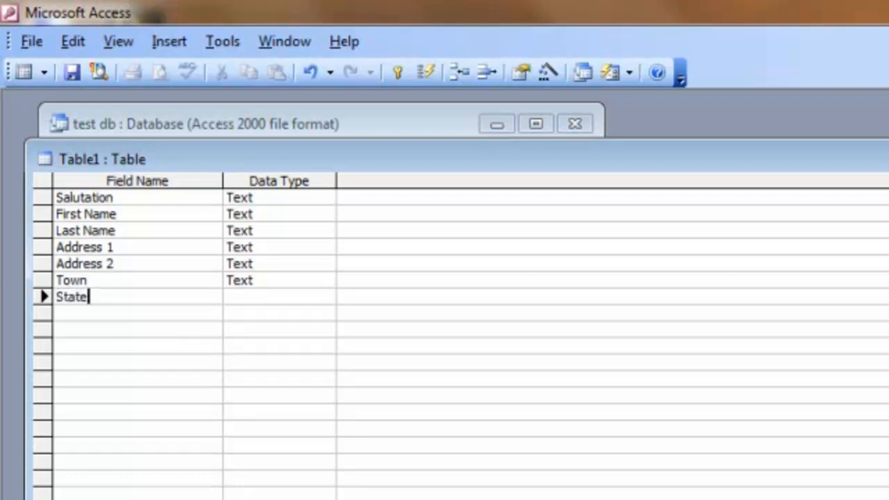
text( / County)
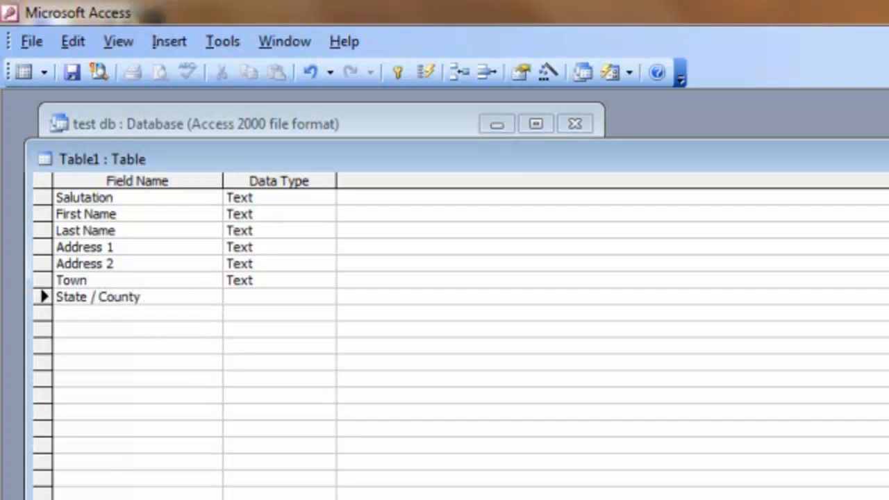
key(Down)
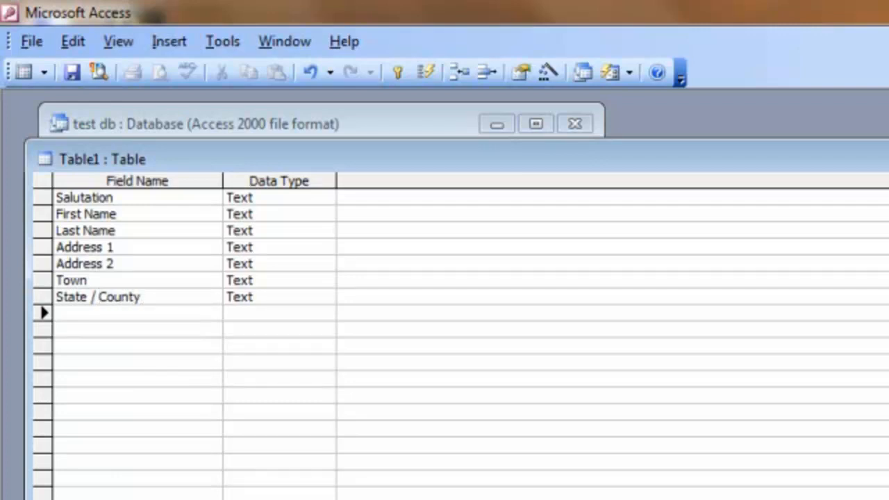
Add the fields Post /Zip Code and Country at the end of the field list
text(Post /Zip )
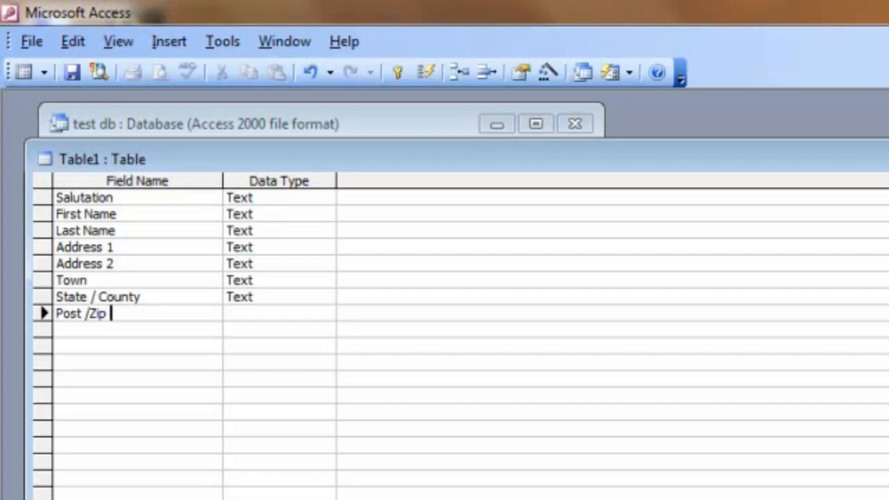
text(Code)
key(Tab)
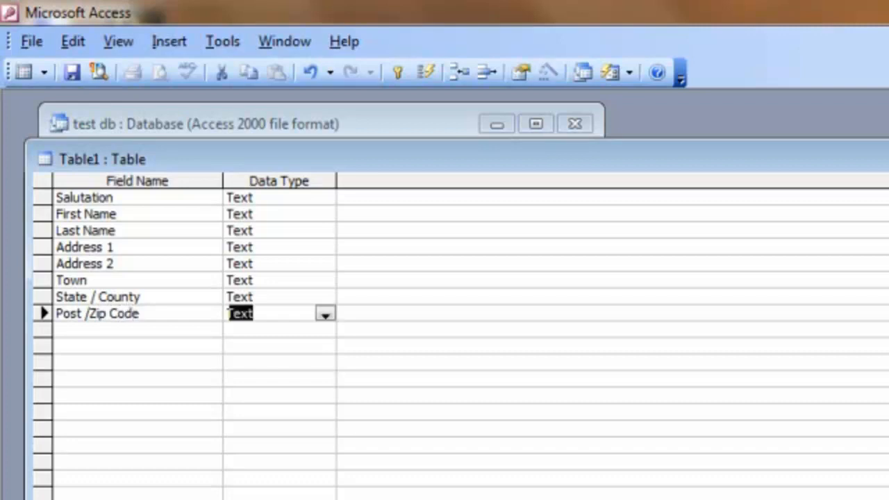
key(Tab)
key(Tab)
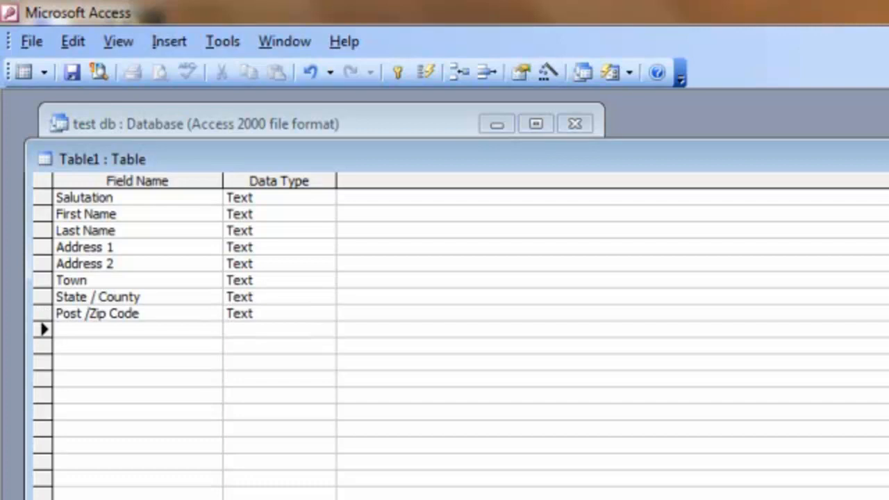
text(Co)
key(BackSpace)
text(on)
key(BackSpace)
text(untry)
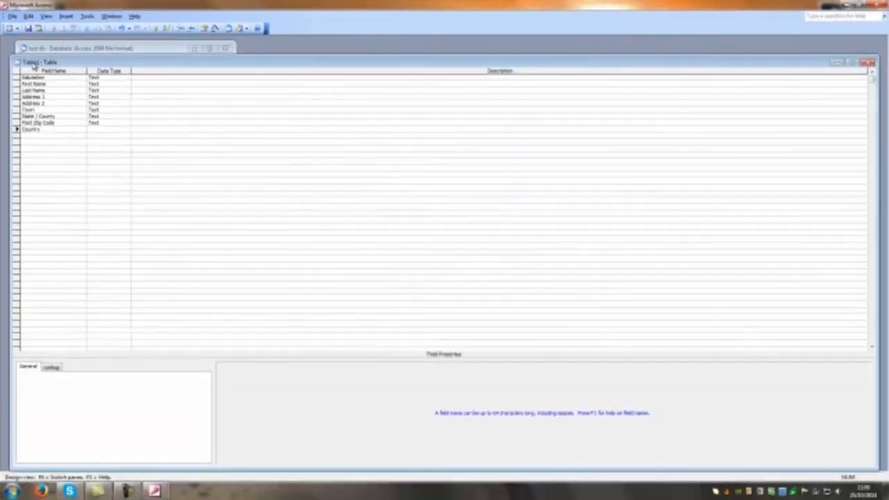
Close the table design, saving it as Table1 and having a primary key created automatically
click(869, 62)
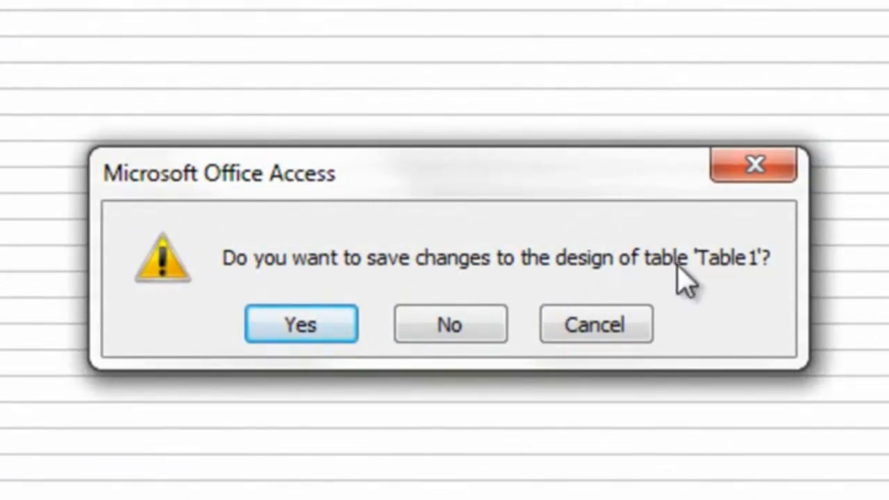
click(338, 340)
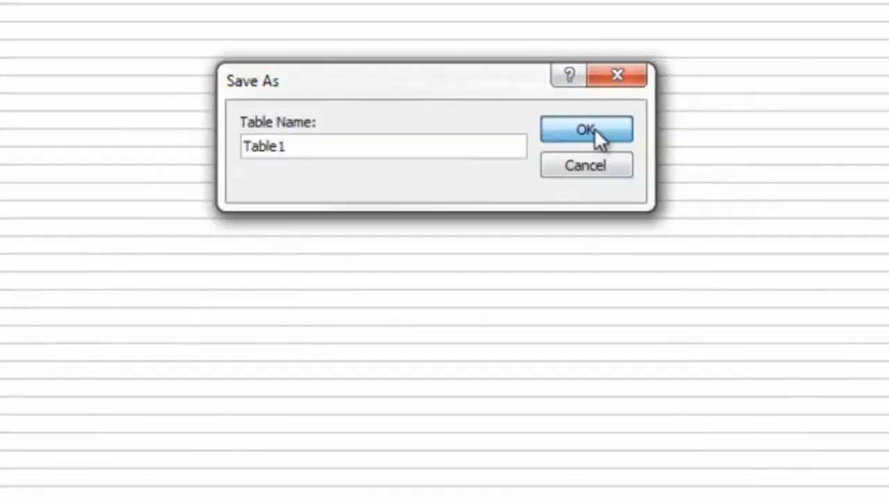
click(646, 316)
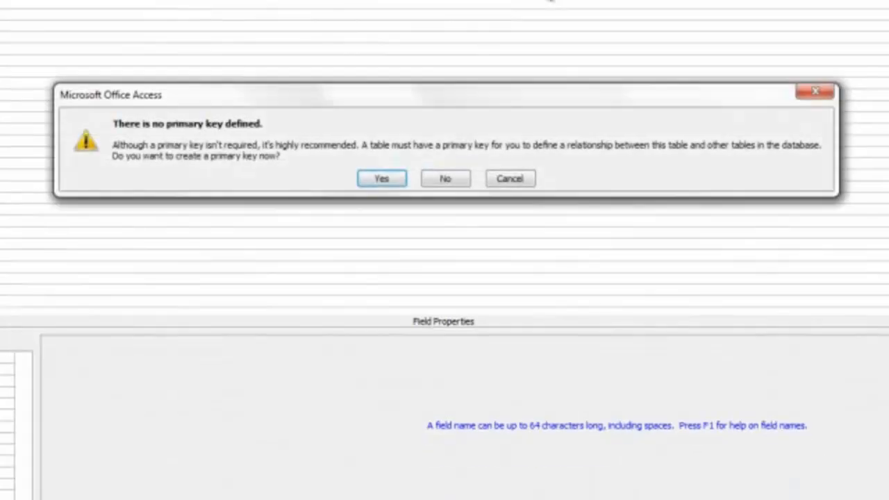
click(382, 184)
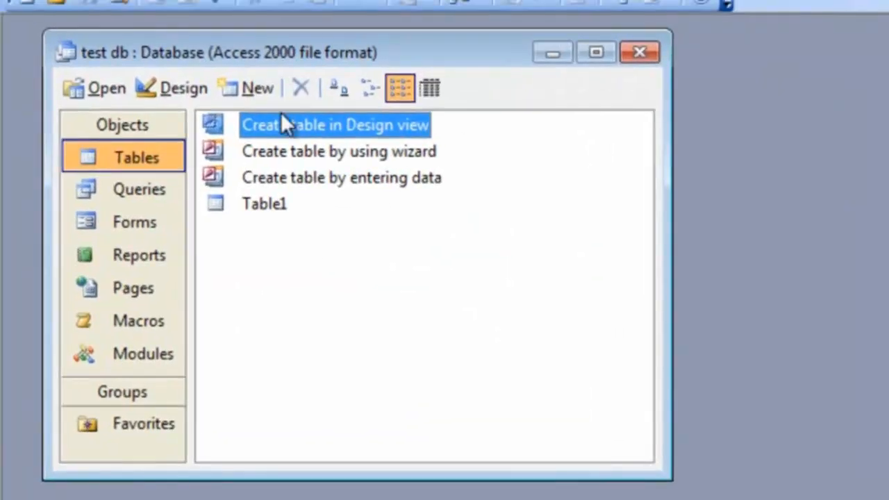
Open Table1 and start the first record with the salutation Mr and the contact's first and last name
double_click(259, 206)
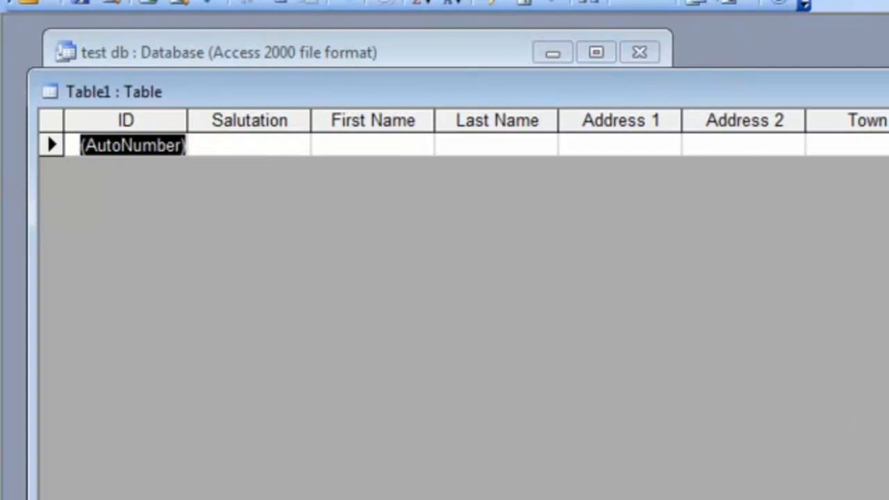
click(237, 132)
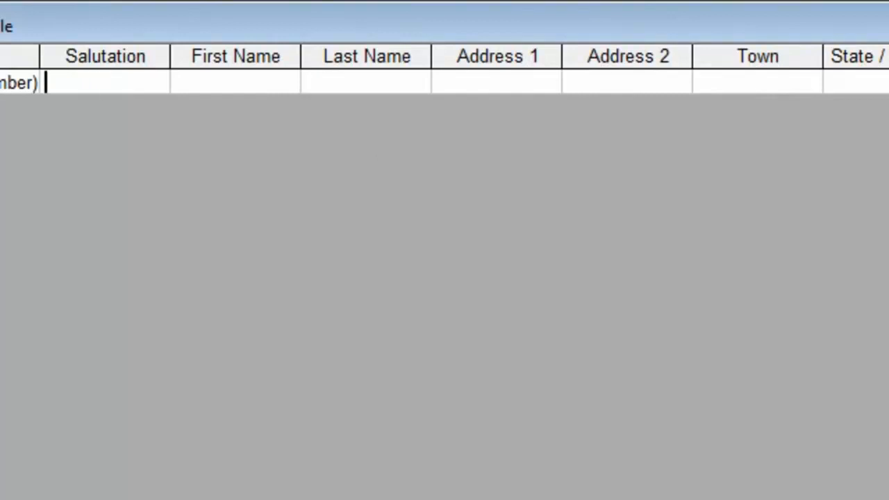
text(Mr)
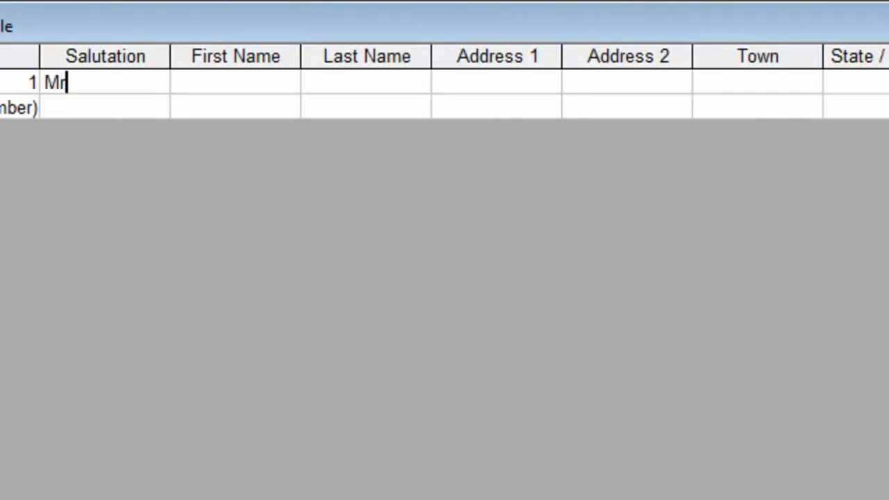
key(Tab)
text(Archie)
key(Tab)
text(Andrew)
key(Tab)
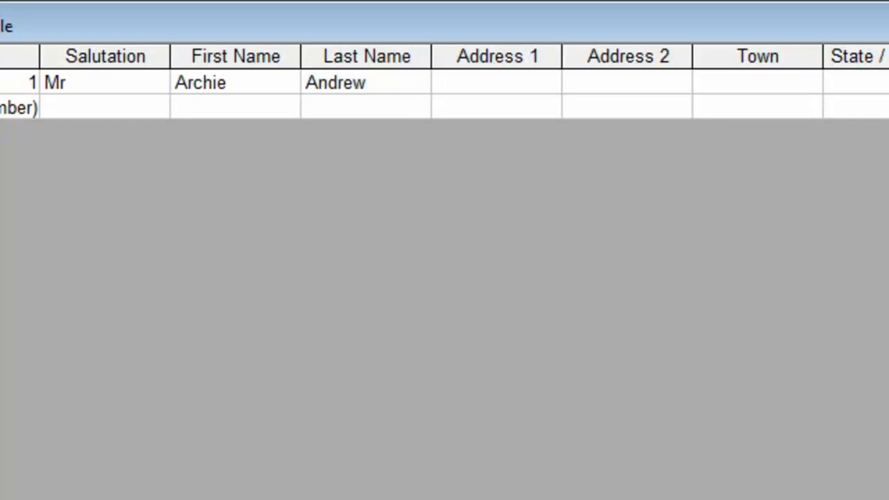
Fill in the first record's Address 1 and Address 2 fields with the contact's house number and street
text(12)
key(Tab)
text(This )
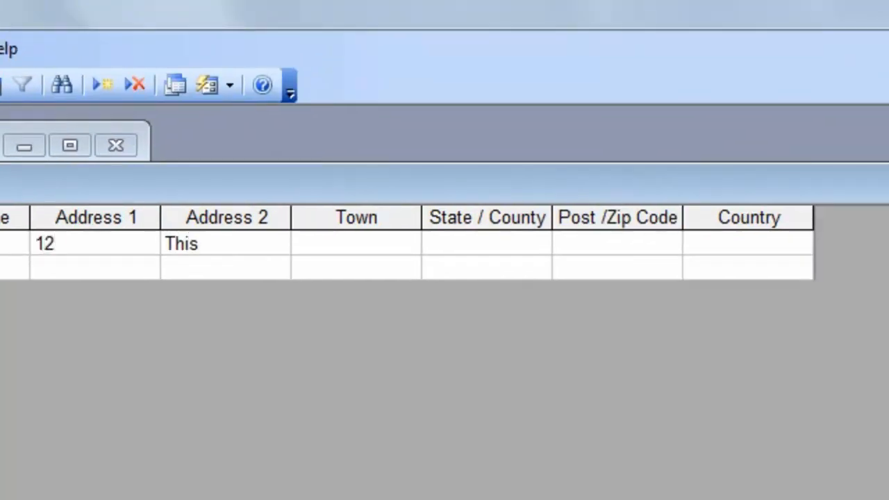
text(Street)
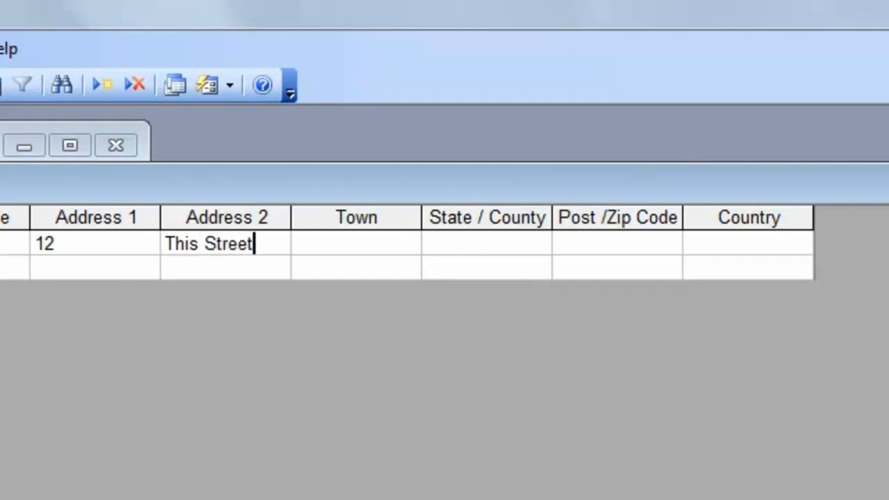
key(Tab)
Fill in the contact's town, state or county, and post code in the first record
text(This town)
key(Tab)
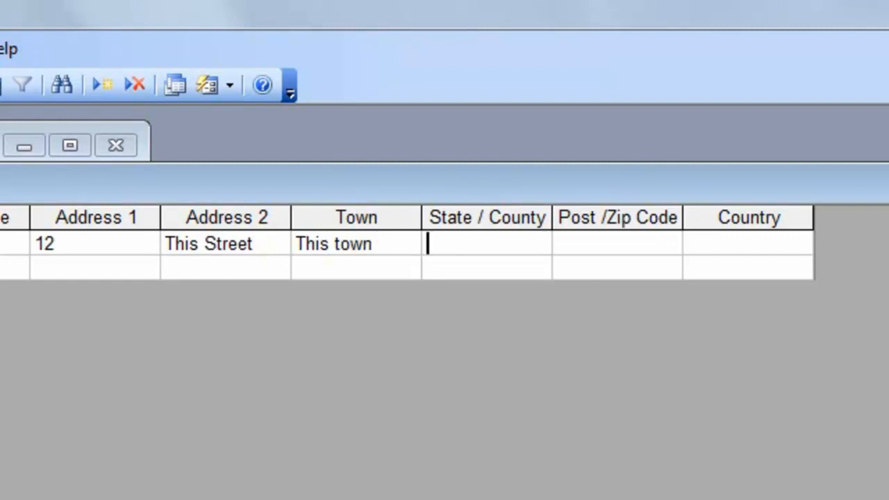
text(This county)
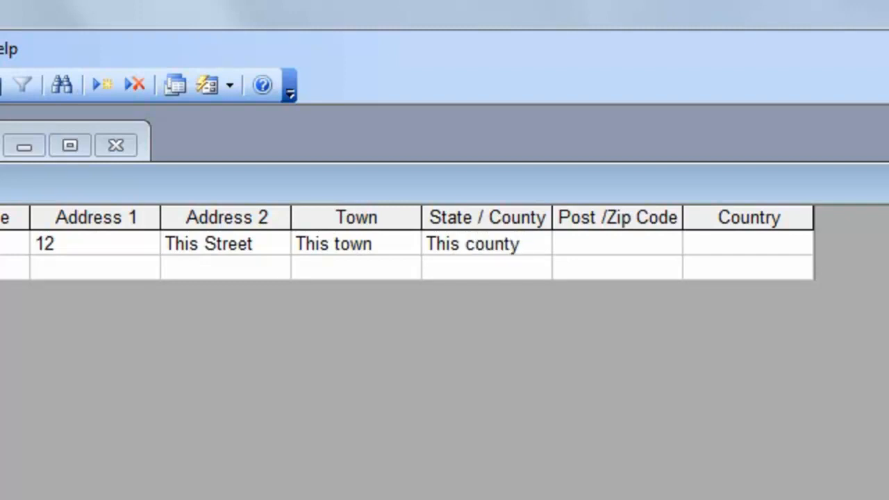
click(559, 244)
text(Sk 122)
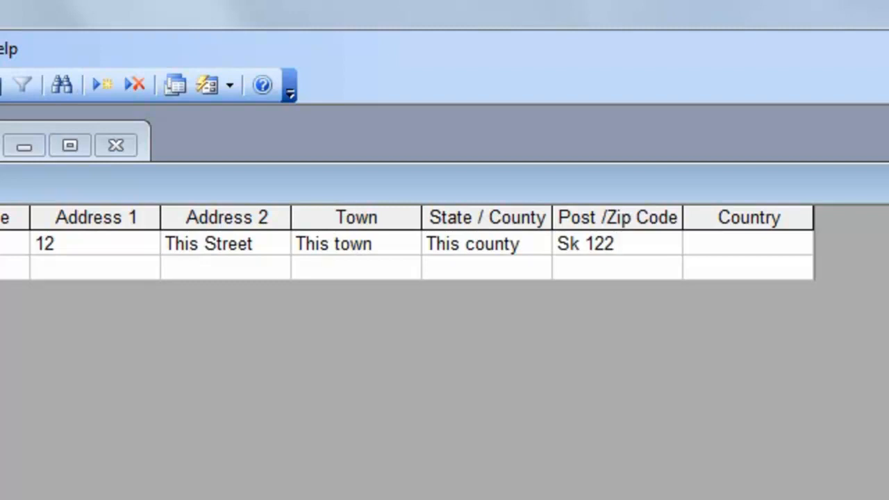
Replace the first record's Post /Zip Code entry with the contact's complete post code in capitals without spaces
text(bw)
key(BackSpace)
key(BackSpace)
key(BackSpace)
key(BackSpace)
key(BackSpace)
key(BackSpace)
key(BackSpace)
text(K)
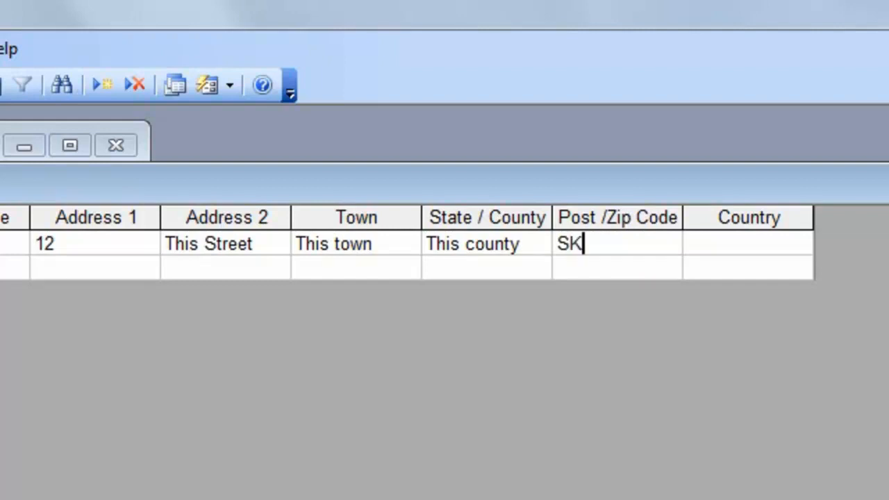
text(122BW)
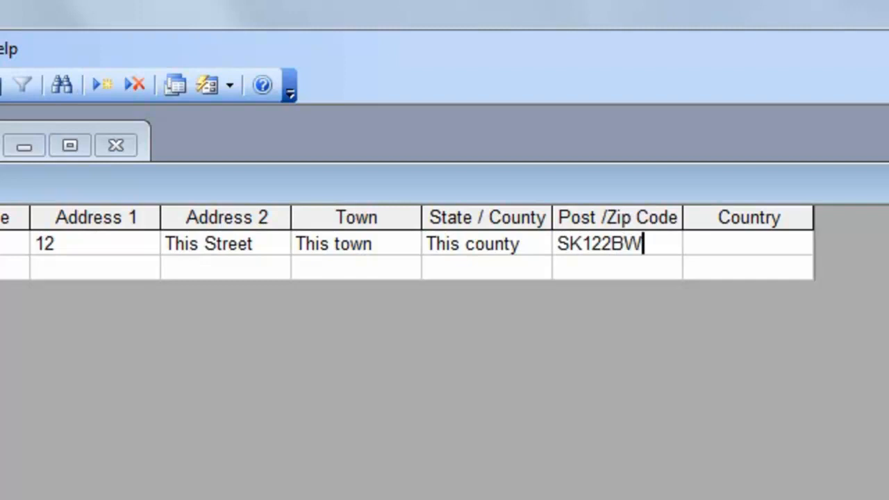
Enter Zambia as the country in the first record
click(747, 247)
text(Zam)
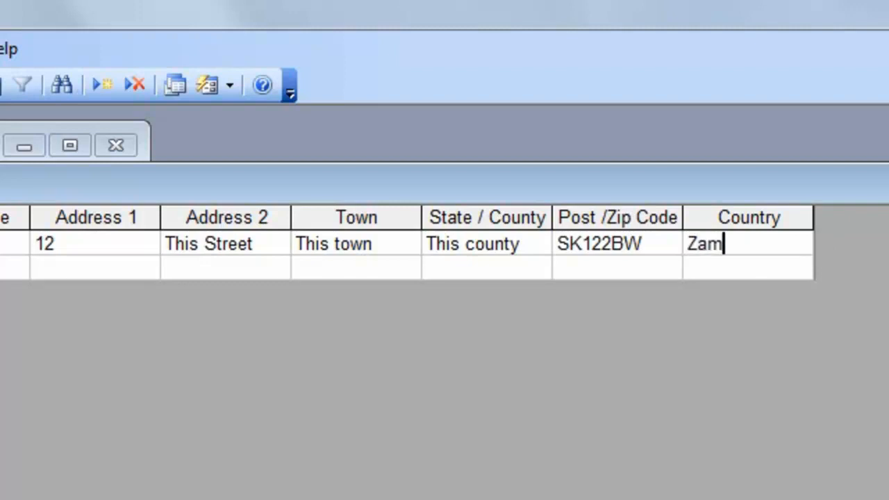
text(bie)
key(BackSpace)
text(a)
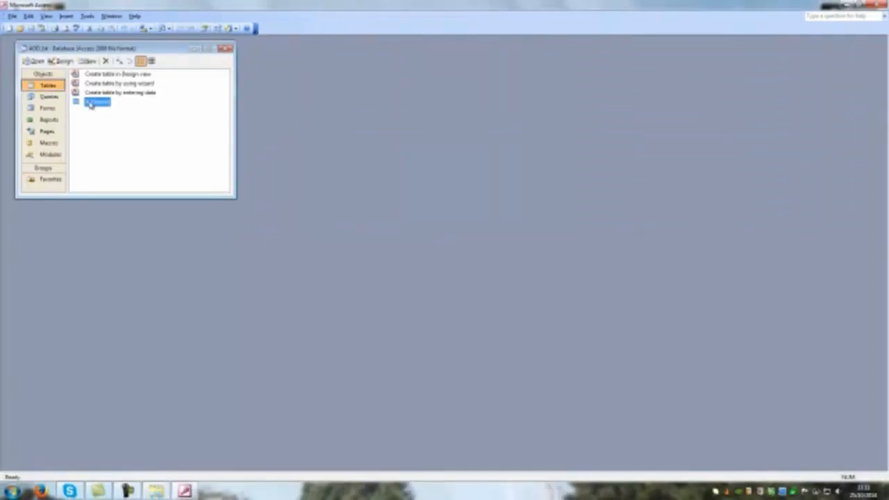
Open the Addresses table in the ADD_bk database
double_click(96, 102)
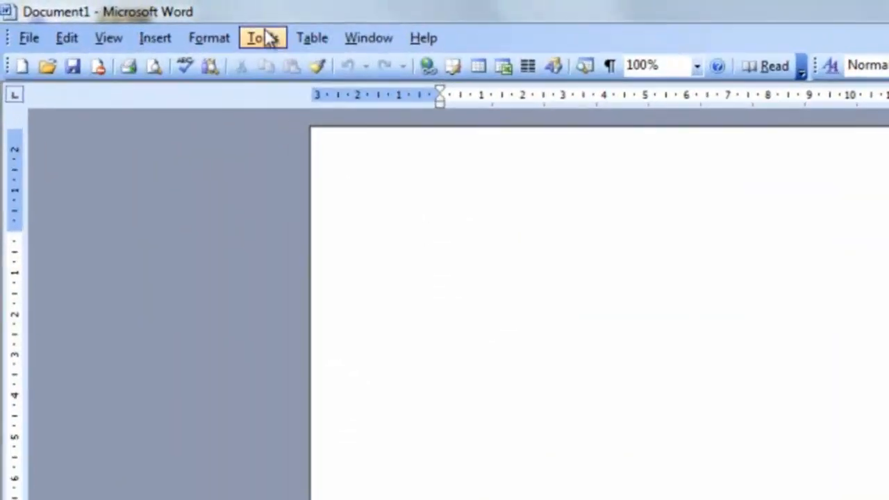
Start a mail merge in Word from the blank document and choose Labels as the document type
click(265, 36)
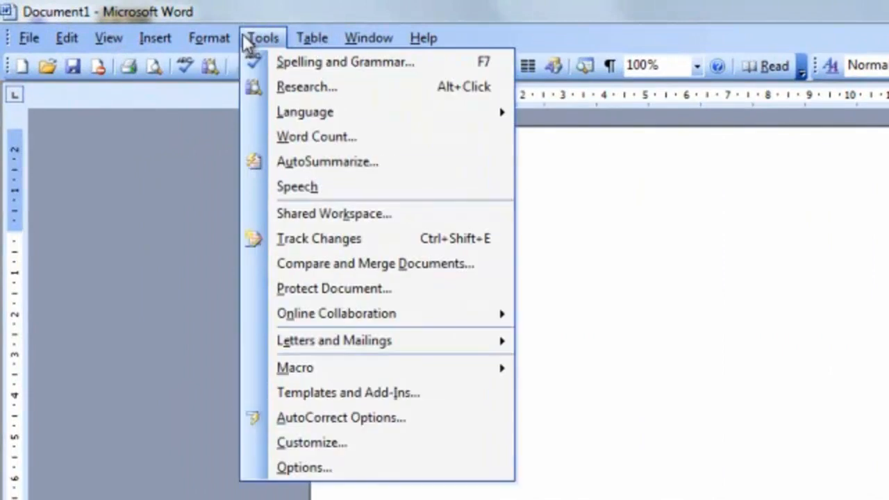
mouse_move(281, 347)
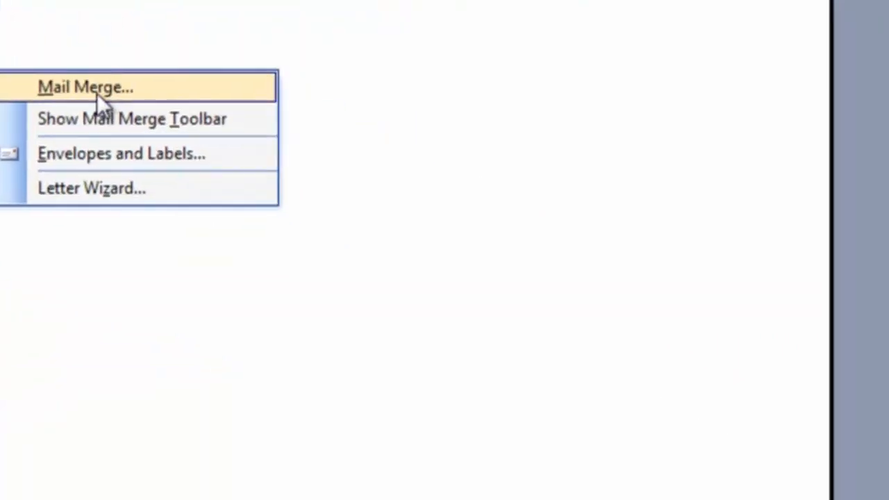
click(592, 344)
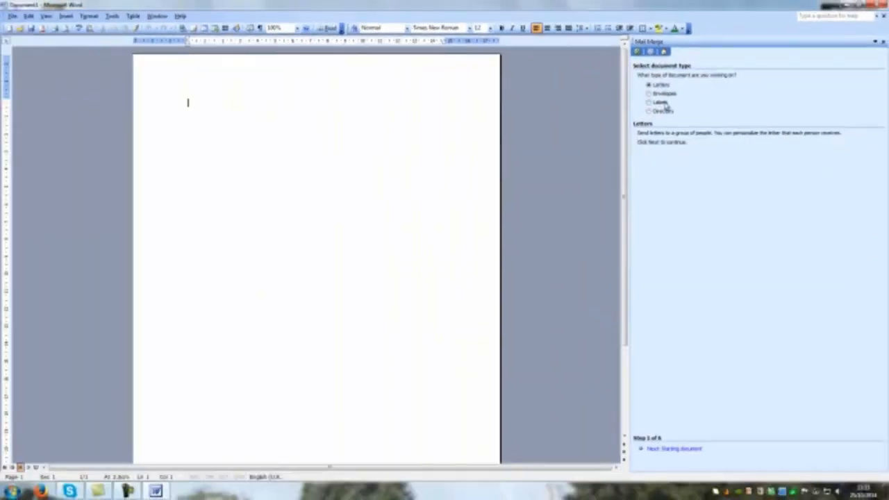
click(659, 103)
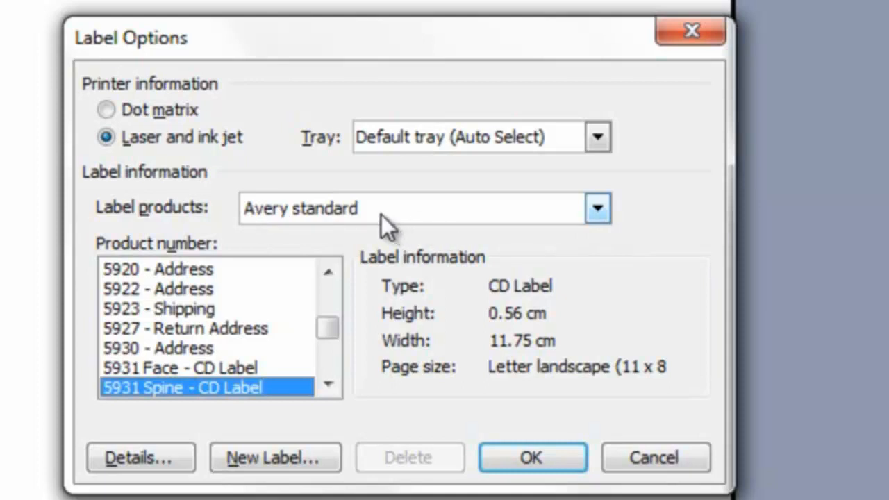
Set the label products to Avery A4 and A5 sizes and examine the layout details of J8169 - Parcel
click(598, 212)
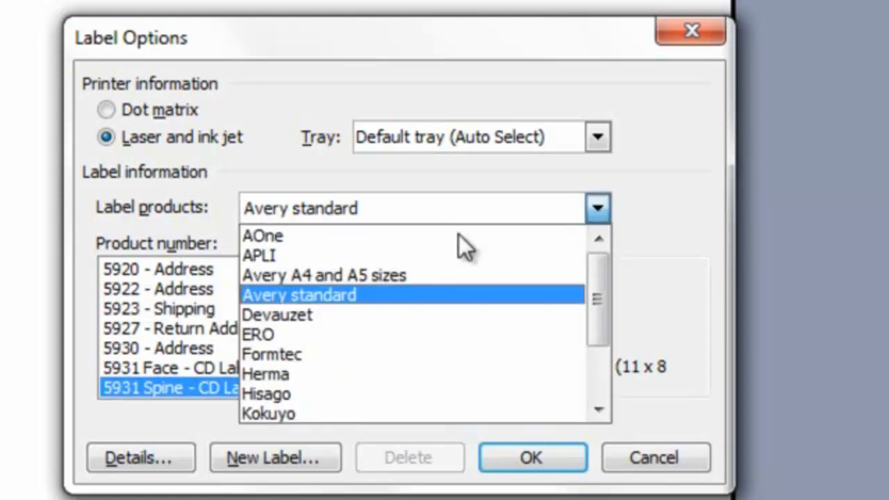
click(295, 275)
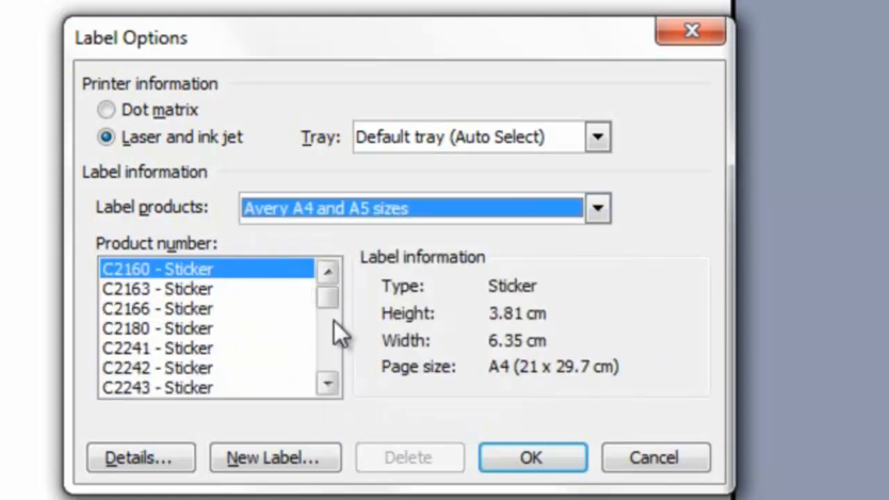
drag(325, 296, 326, 316)
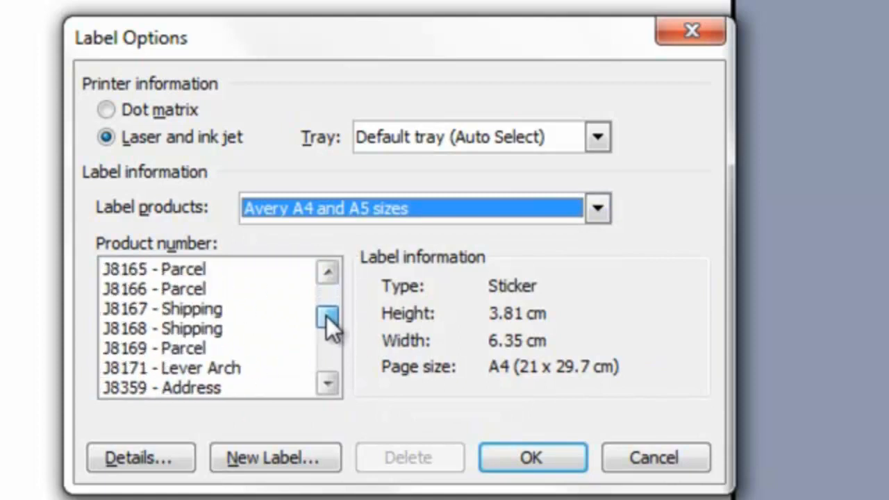
click(180, 349)
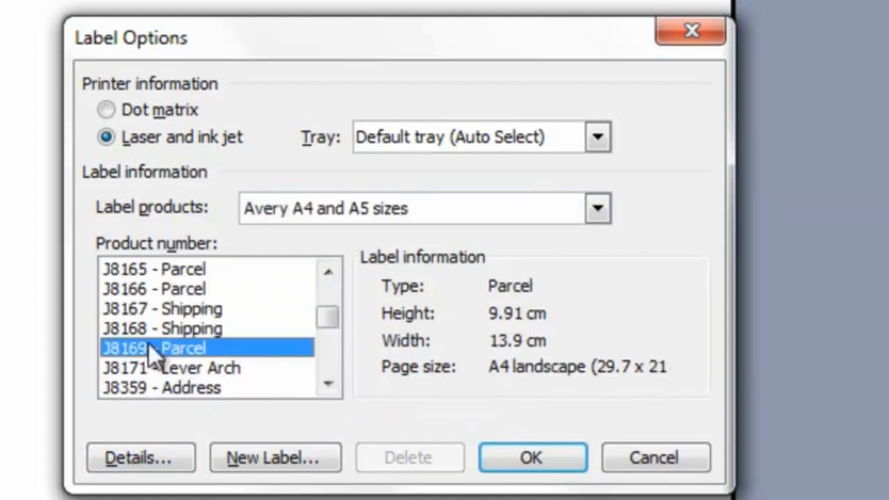
click(138, 460)
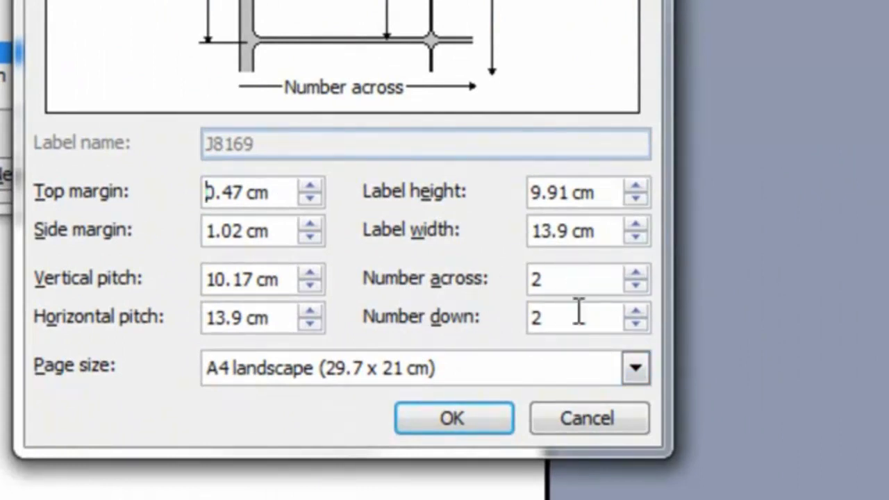
key(Escape)
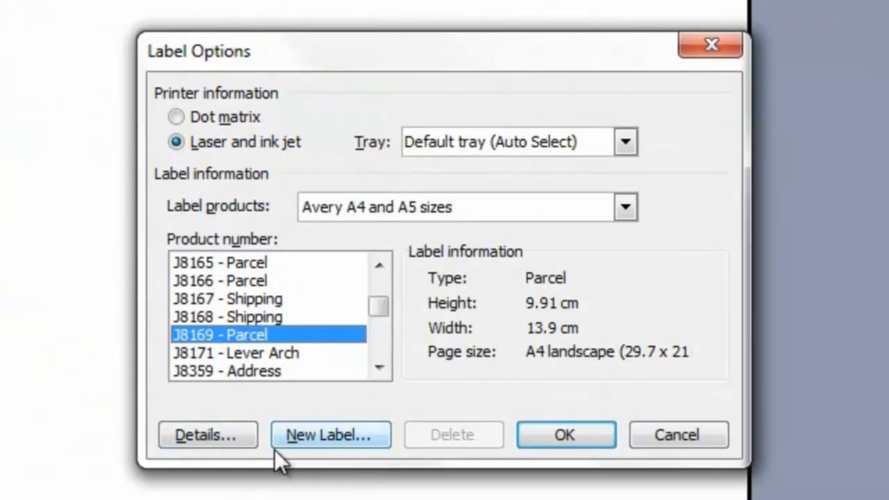
Find L7159 - Address among the label products and examine its layout details
scroll(379, 349, down, 2)
scroll(379, 349, down, 6)
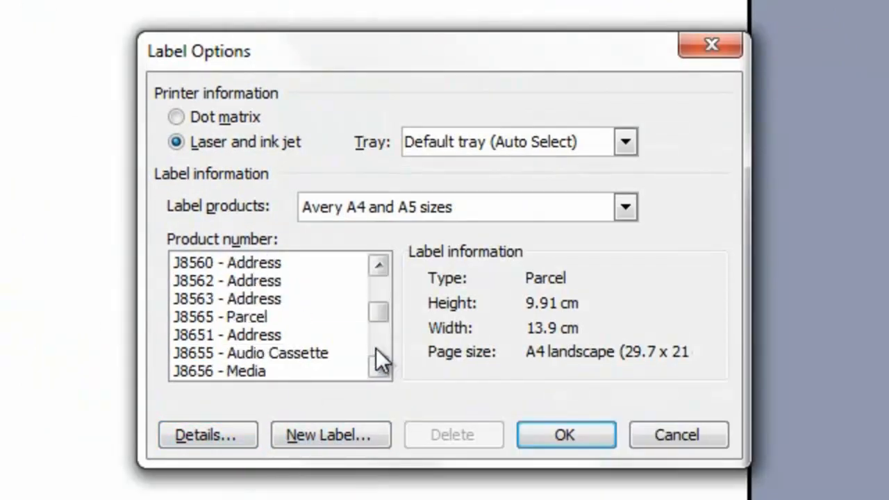
scroll(376, 349, down, 2)
scroll(375, 347, down, 4)
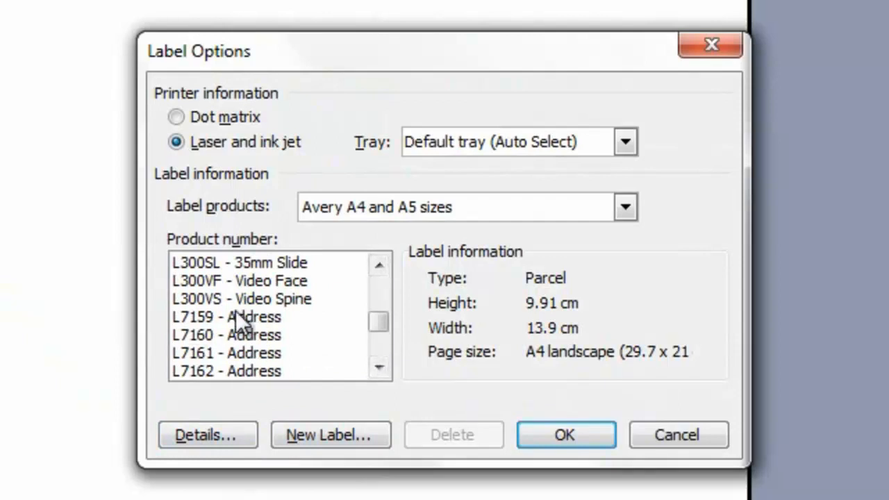
click(187, 315)
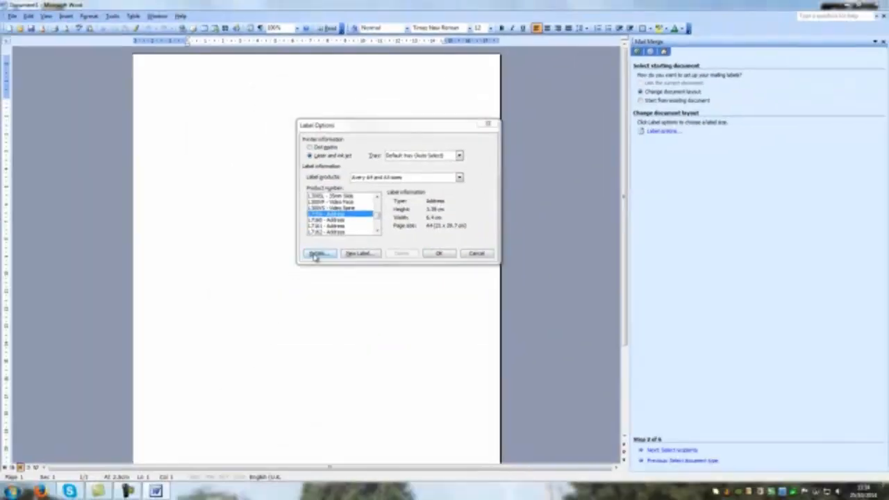
click(205, 434)
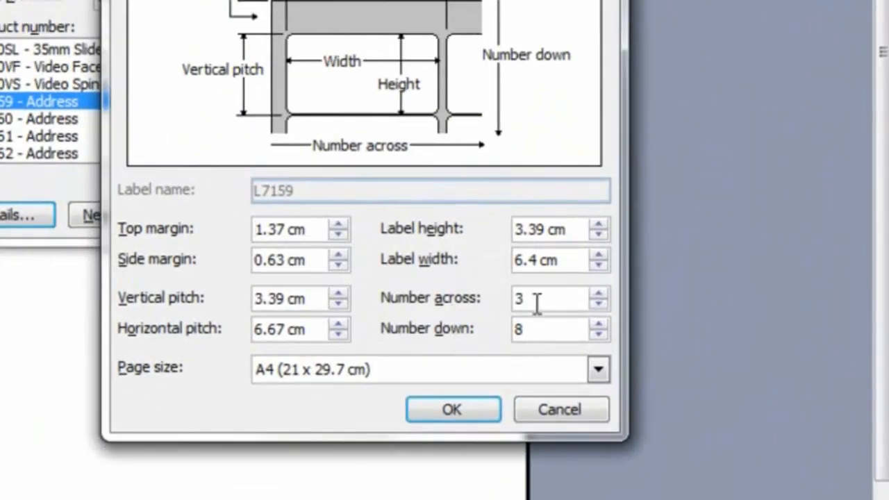
click(561, 409)
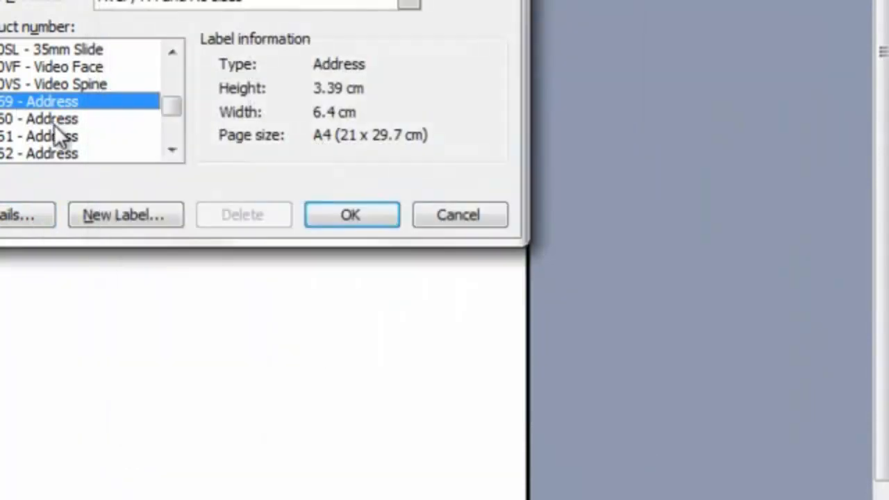
Apply the L7160 - Address label after checking its layout details, allowing the document's current contents to be deleted
double_click(34, 119)
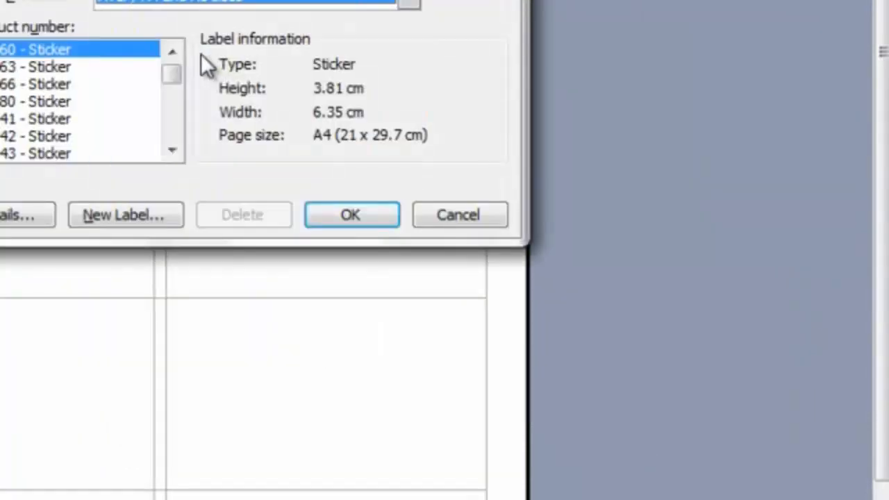
drag(171, 80, 172, 107)
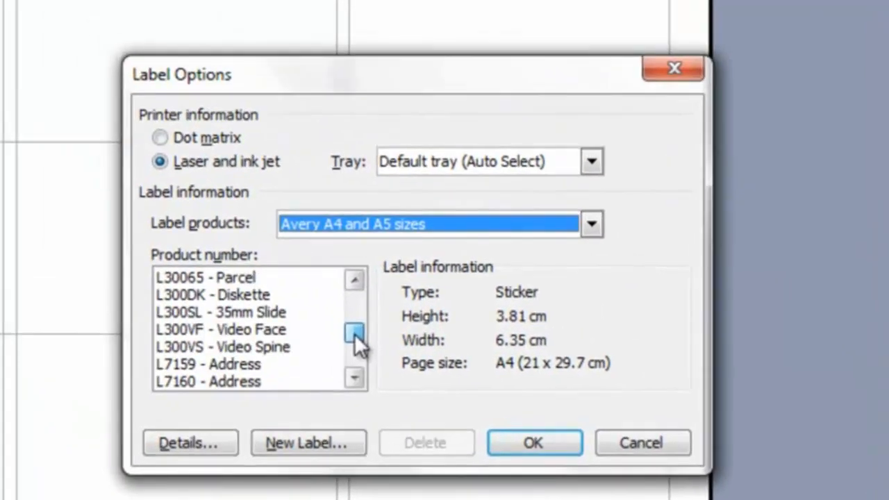
click(182, 381)
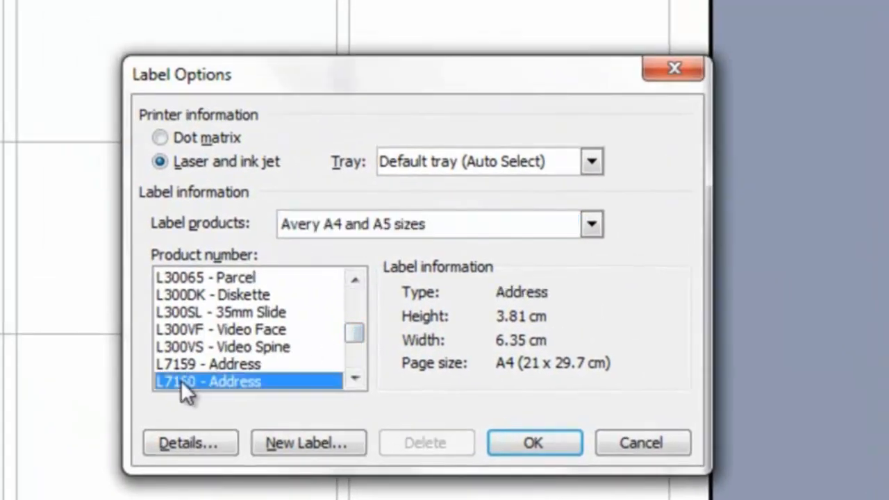
click(195, 444)
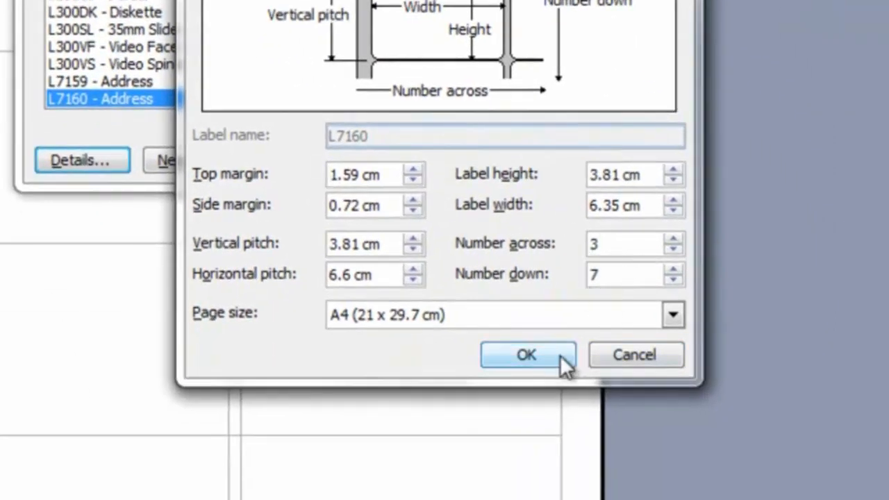
click(538, 356)
click(447, 158)
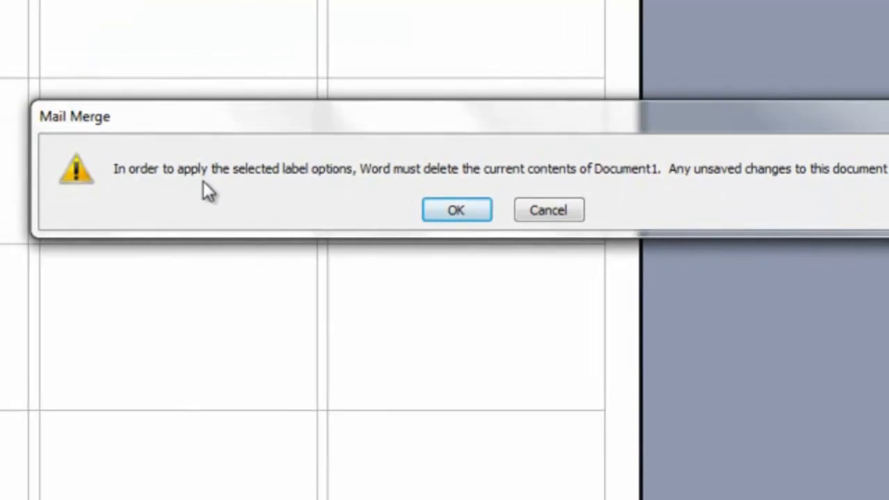
click(456, 210)
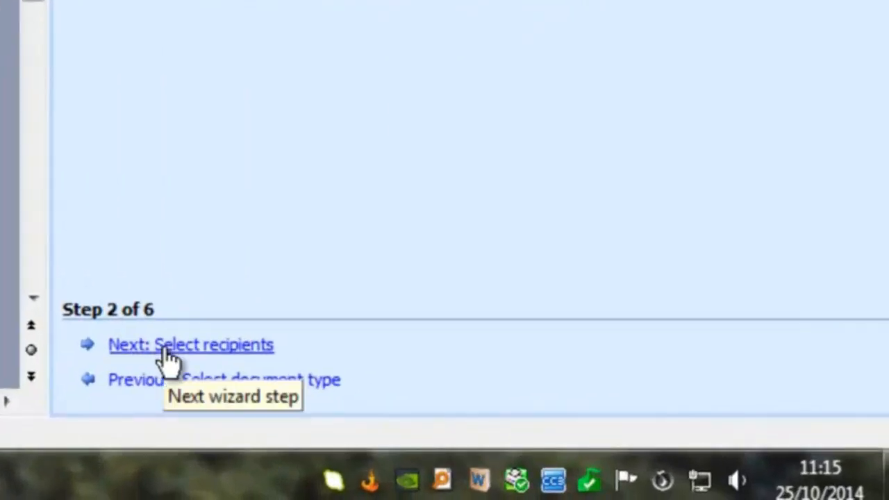
Continue to recipient selection and use the existing database ADD_bk.mdb from My Documents as the data source
click(165, 350)
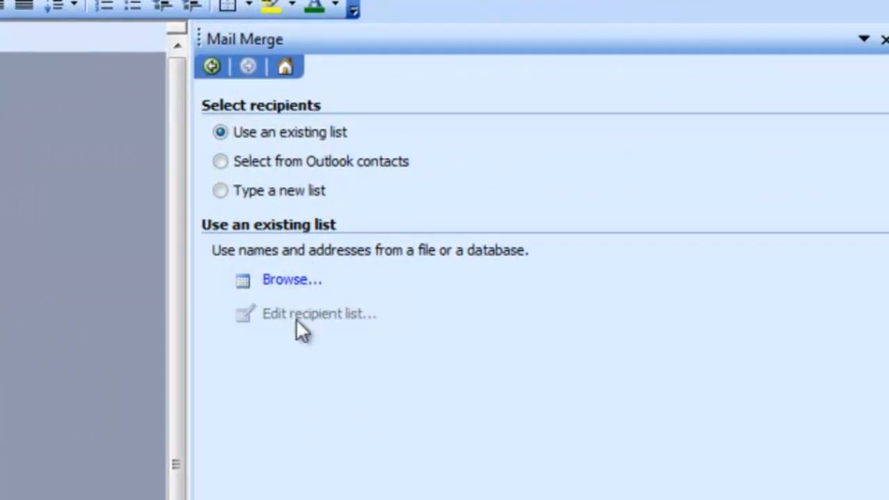
click(290, 281)
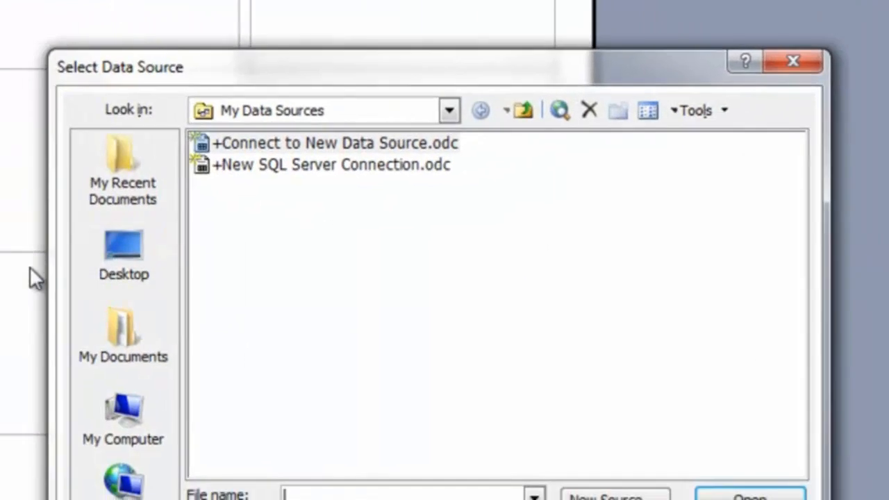
click(129, 337)
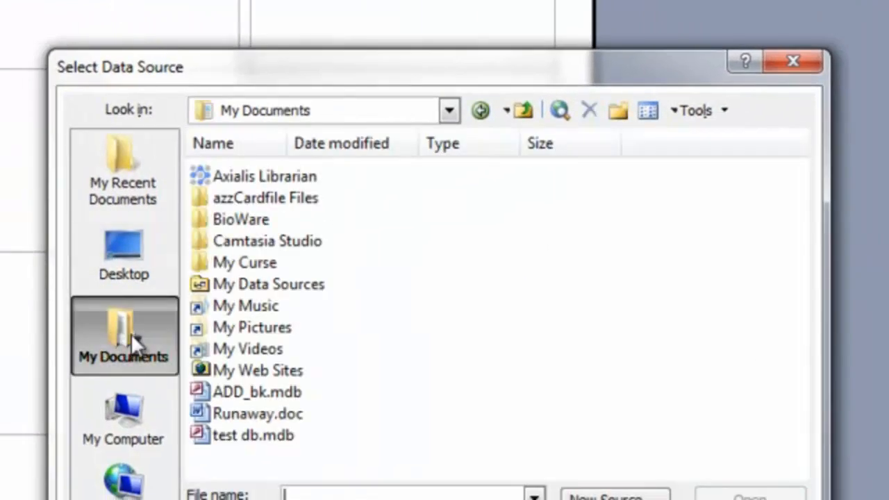
click(238, 391)
double_click(238, 391)
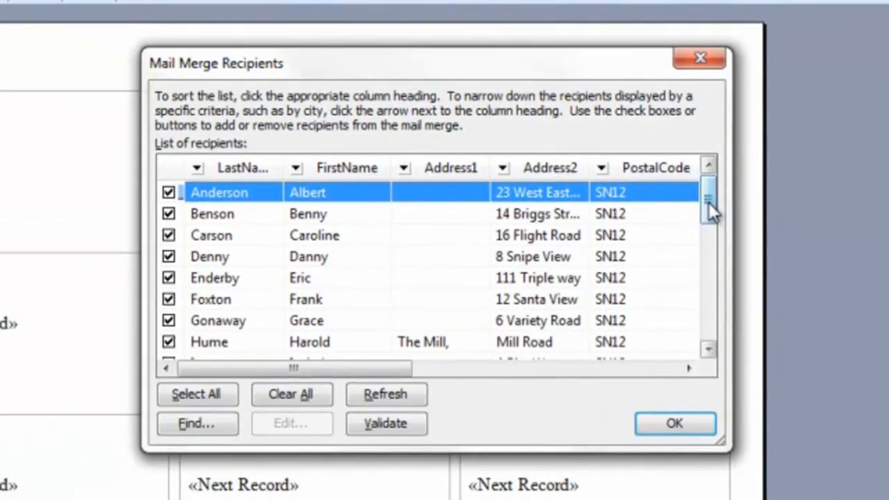
Look through the merge recipients to the end of the list and accept them all
drag(606, 212, 606, 329)
drag(744, 309, 738, 391)
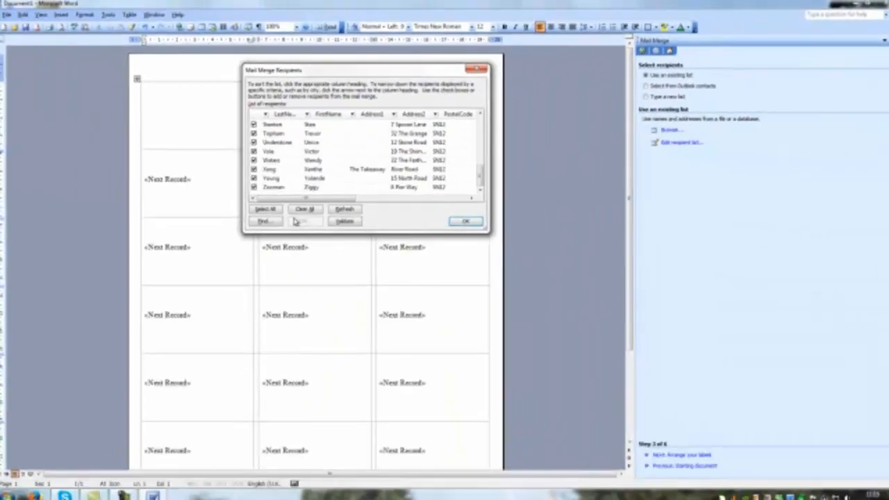
click(465, 221)
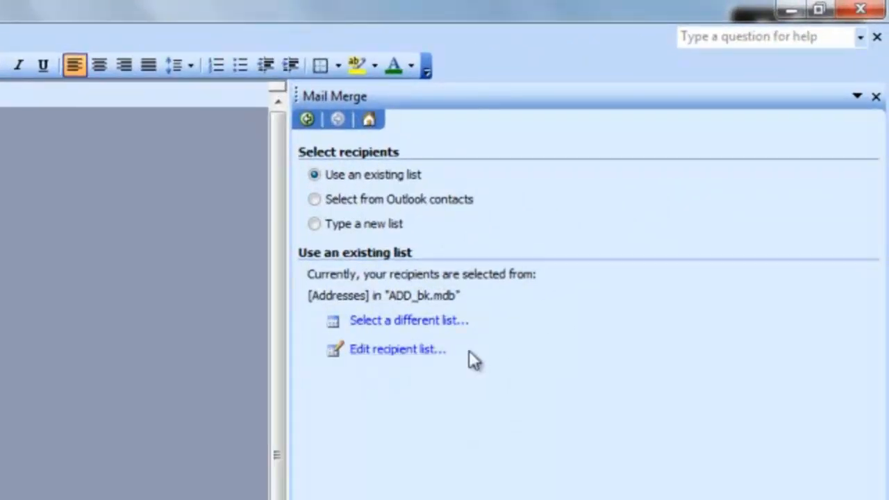
Edit the recipient list to exclude the ninth recipient from the merge, and confirm the selection
click(374, 353)
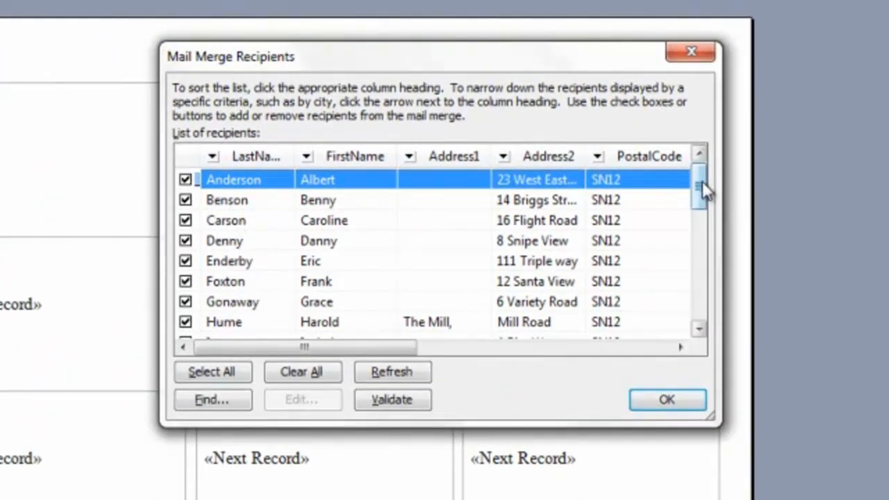
drag(702, 181, 695, 206)
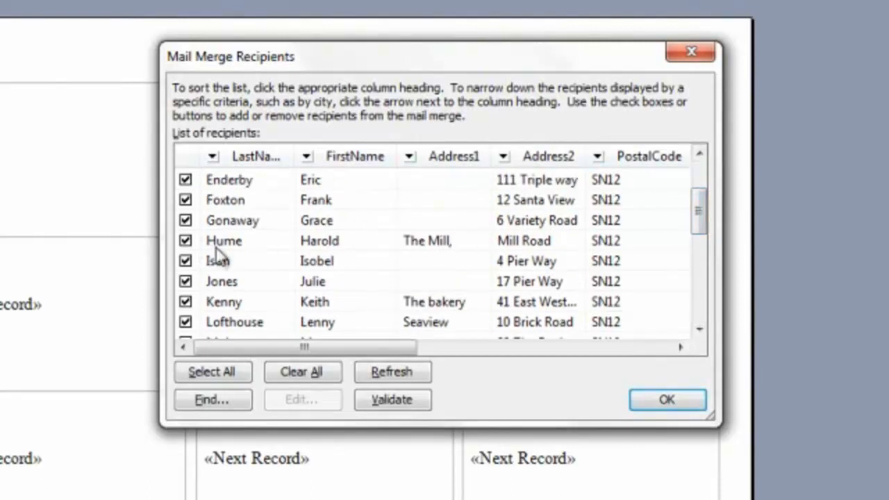
click(185, 261)
click(665, 403)
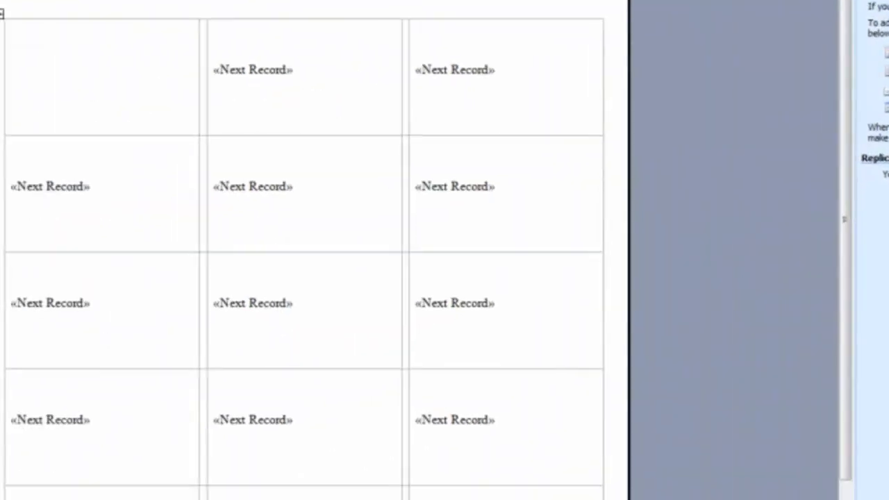
Start an address block for the first label and open its field matching
click(661, 110)
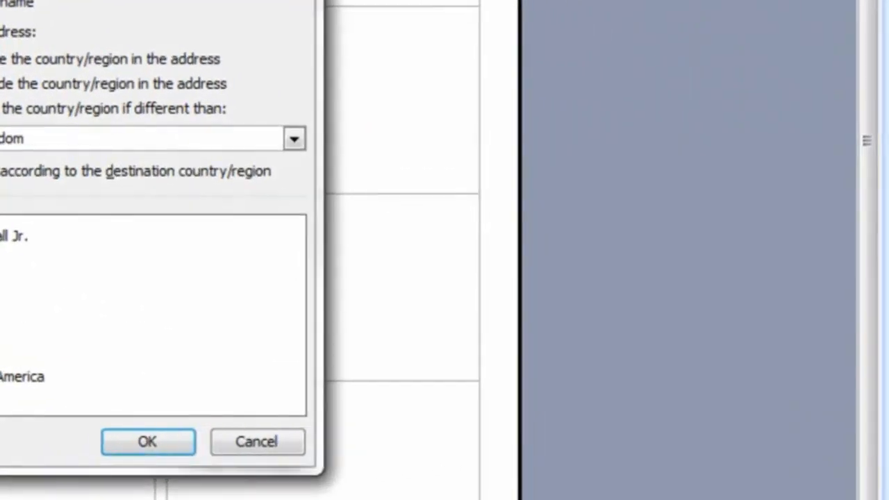
click(316, 437)
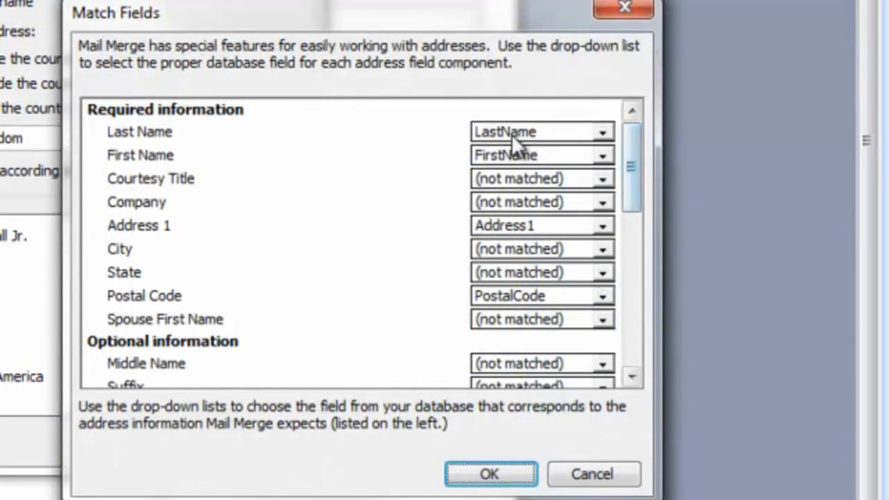
Match Last Name to Salutation and Courtesy Title to LastName, keeping First Name matched to FirstName
click(603, 132)
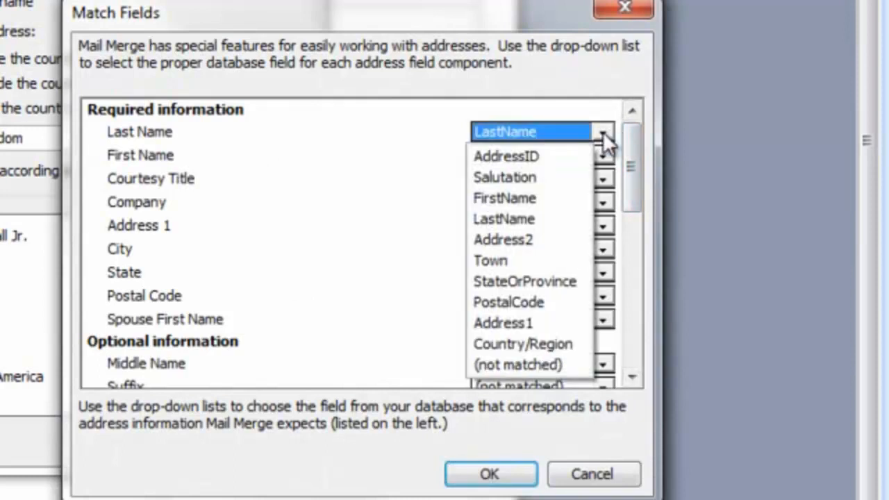
click(503, 177)
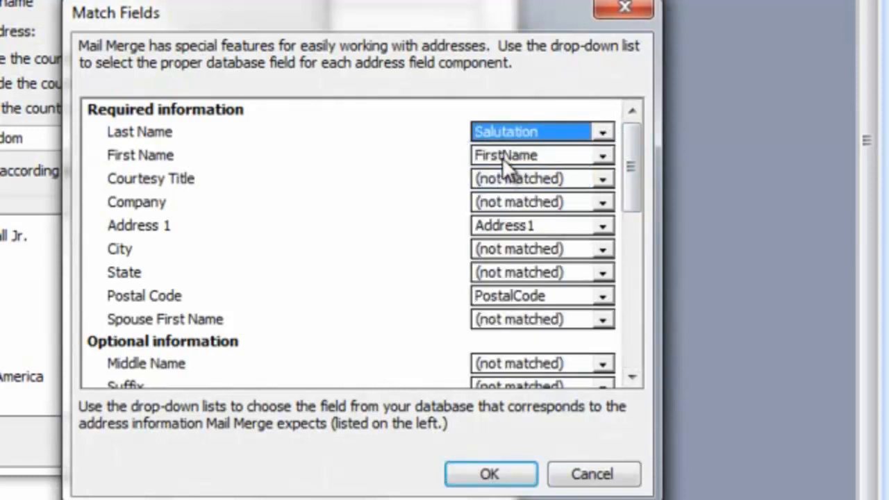
click(603, 155)
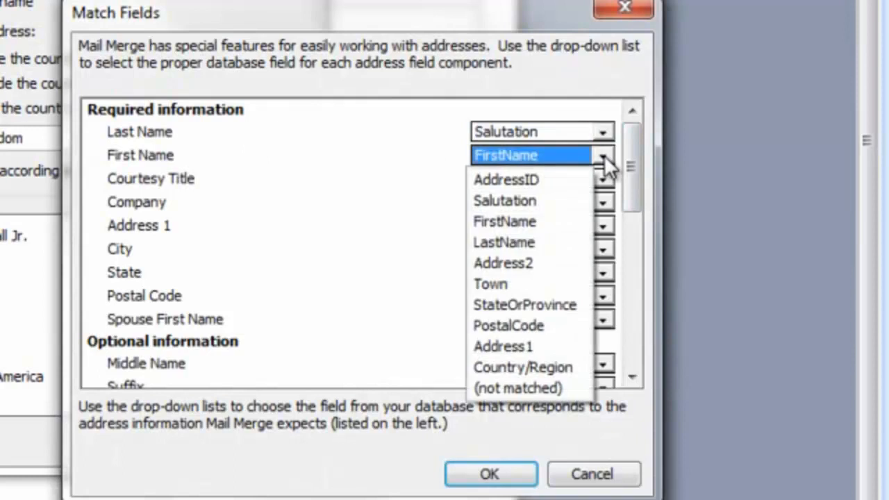
click(411, 147)
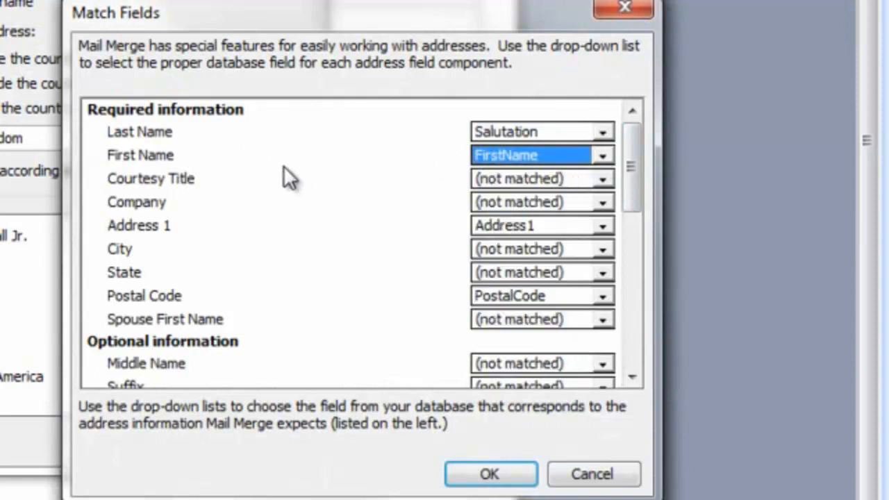
click(603, 178)
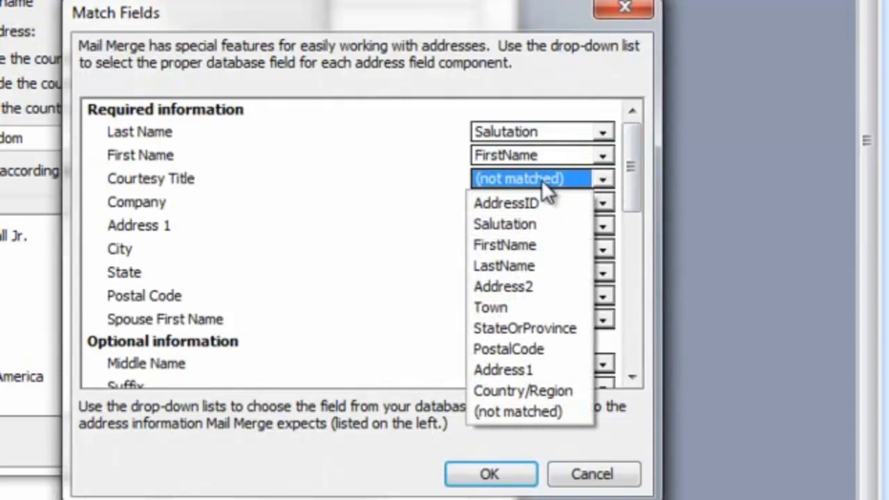
click(521, 264)
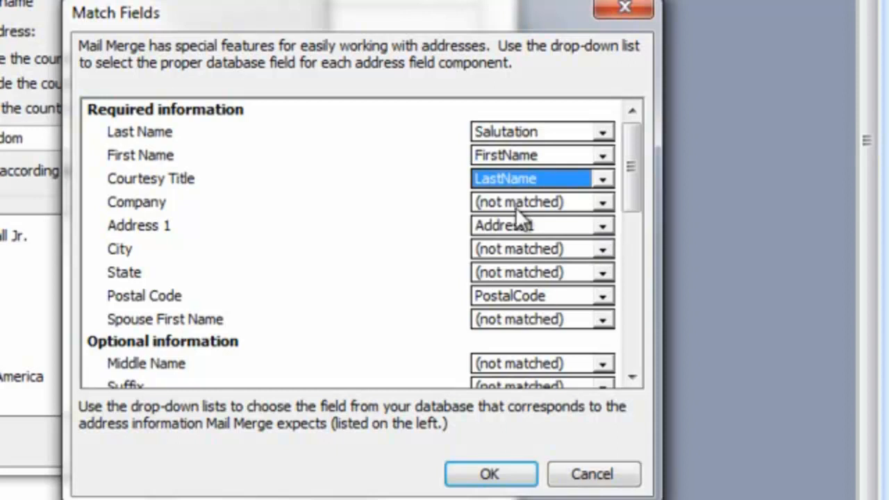
Match the Company element to the Address1 field and the Address 1 element to Address2
click(602, 203)
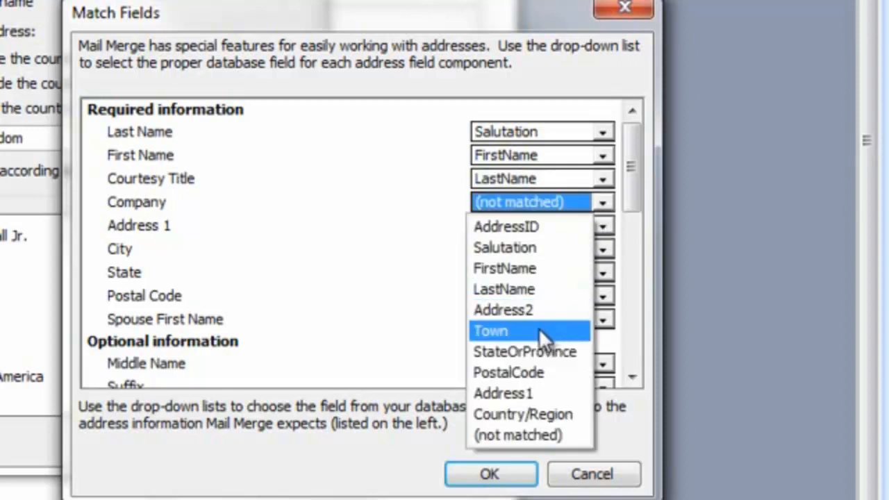
click(511, 393)
click(510, 393)
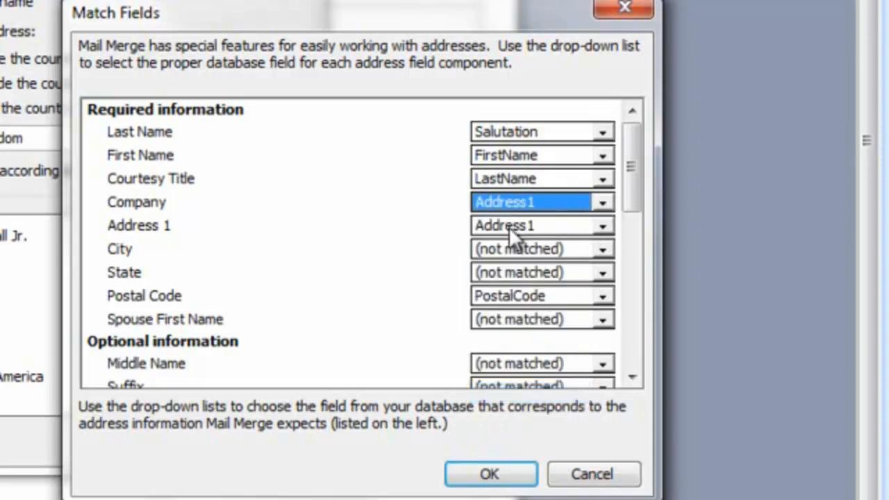
click(602, 225)
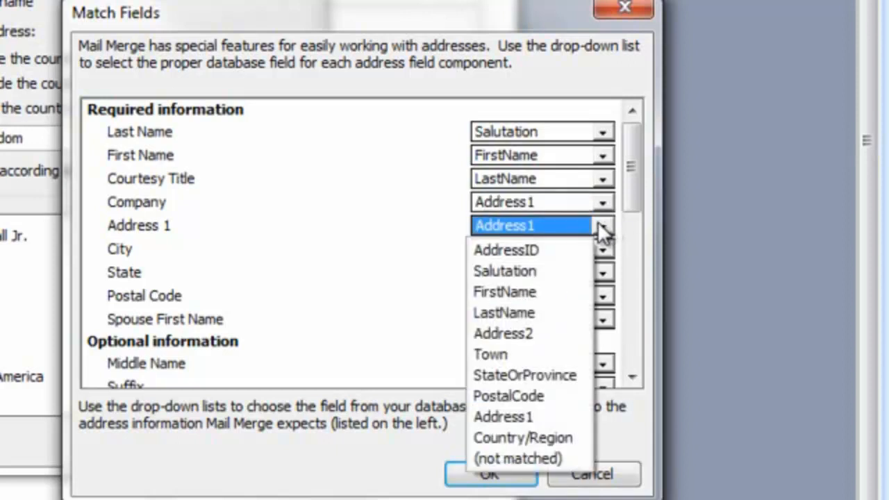
click(521, 333)
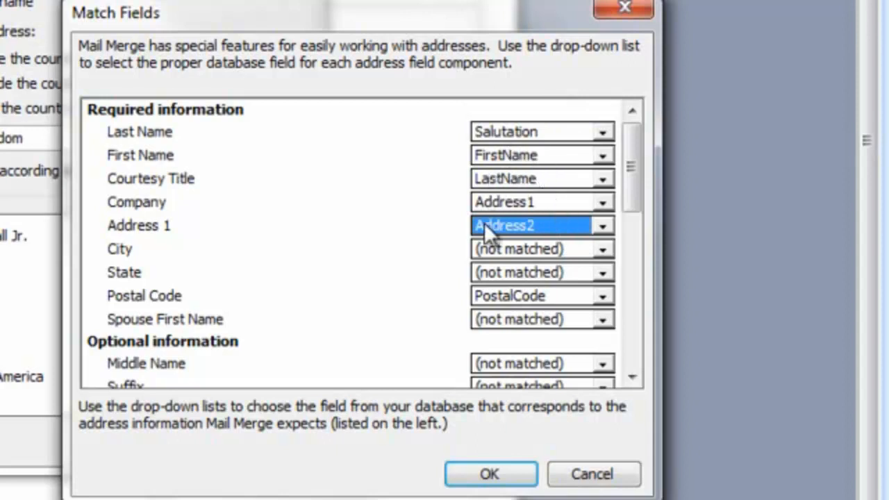
Match City to Town and State to StateOrProvince, and keep Postal Code matched to PostalCode
click(601, 250)
click(502, 377)
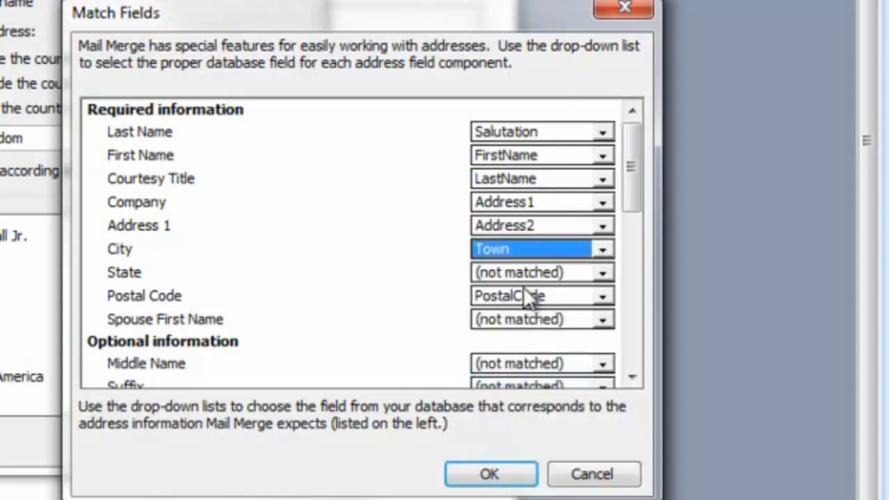
click(602, 272)
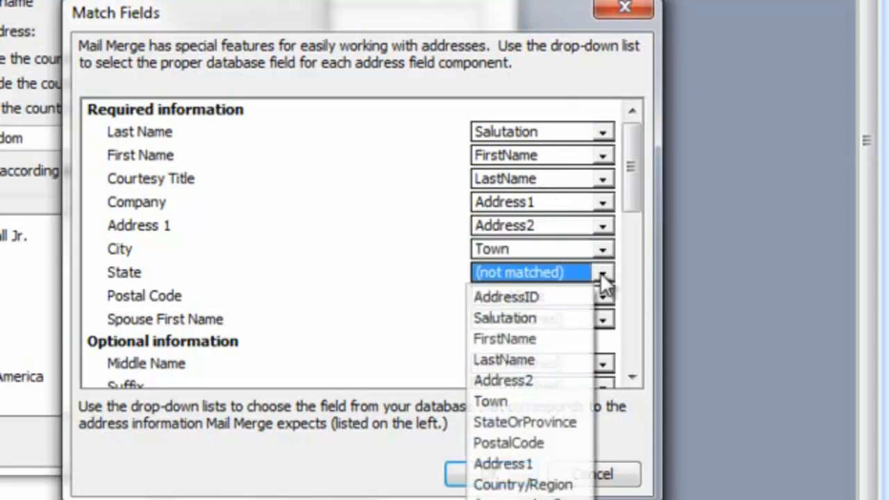
click(528, 422)
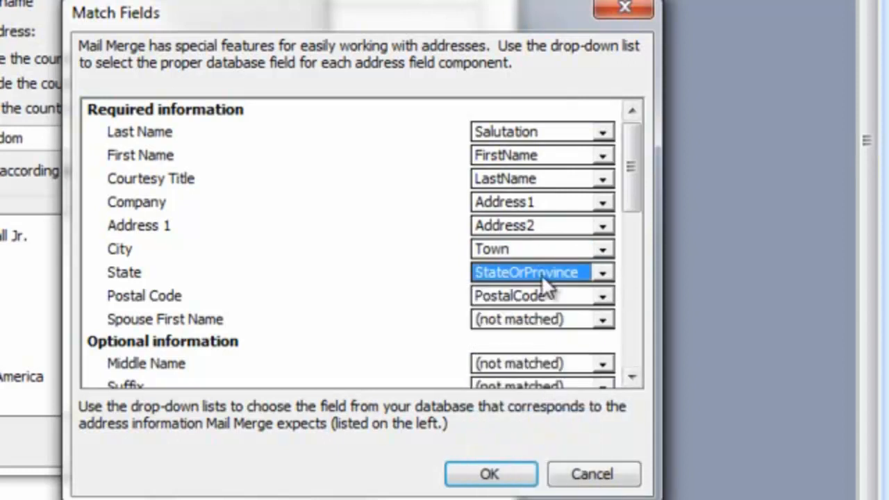
click(602, 296)
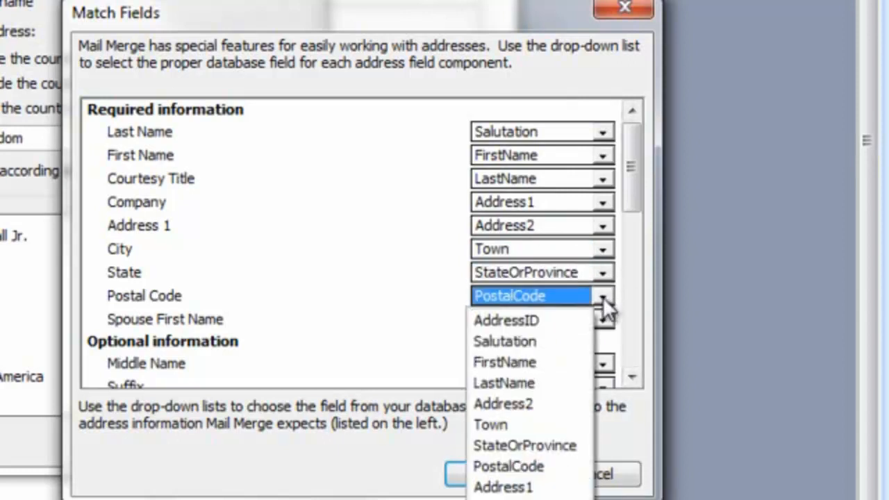
click(558, 467)
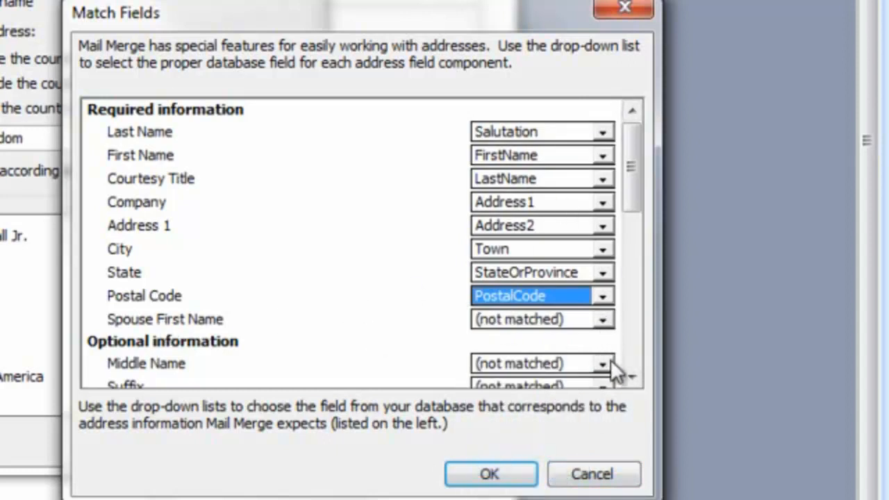
Set the optional Address 2 and Country or Region elements to (not matched)
drag(631, 186, 637, 272)
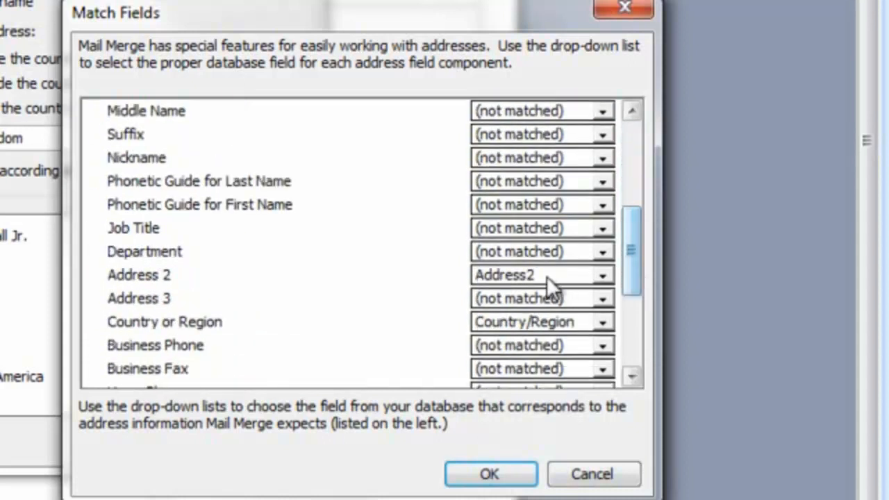
click(603, 276)
click(527, 495)
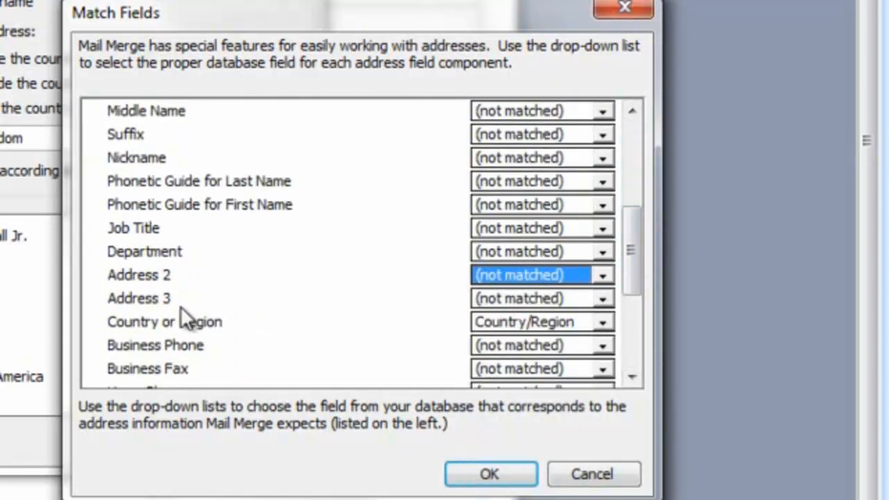
click(602, 323)
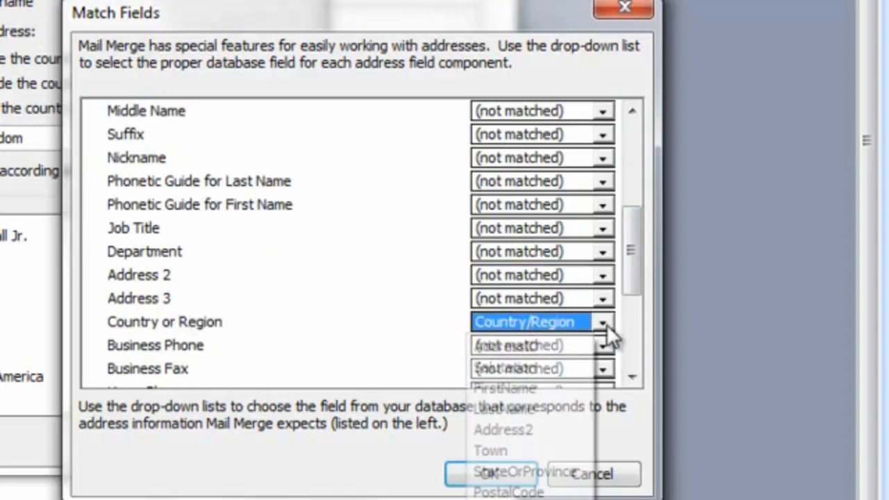
click(528, 494)
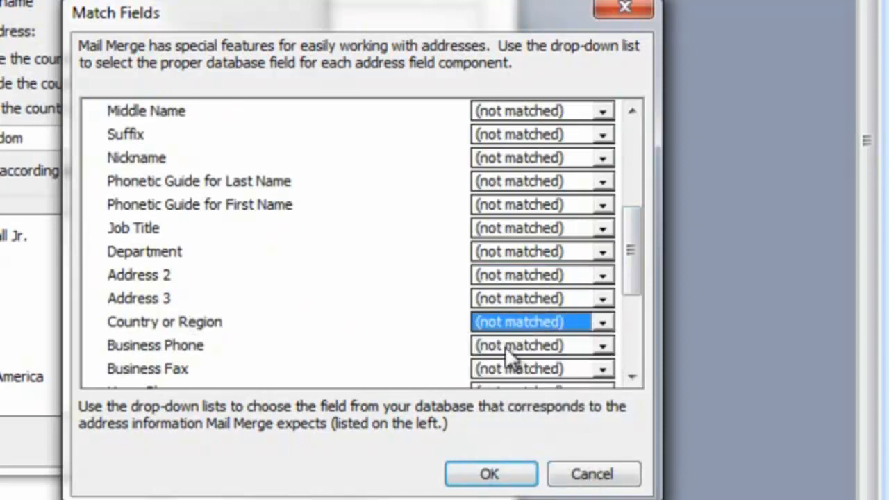
Review and accept the field matches, and insert the address block in the first label
drag(632, 278, 636, 188)
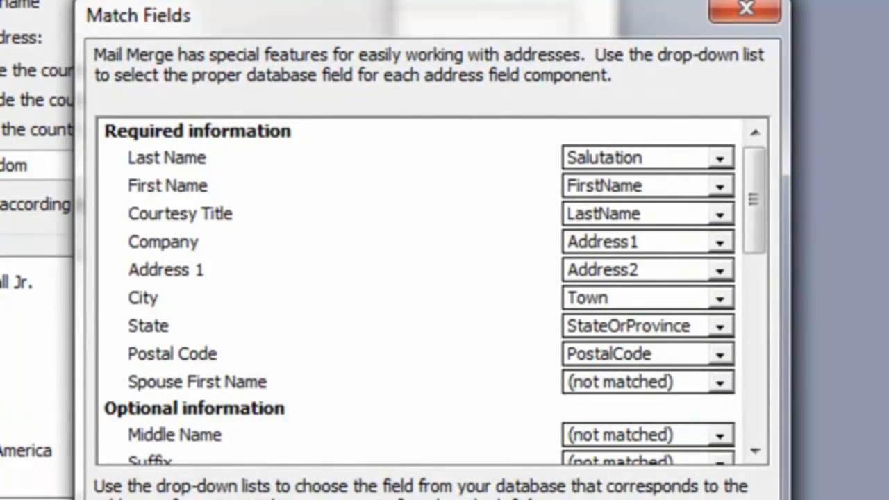
key(Return)
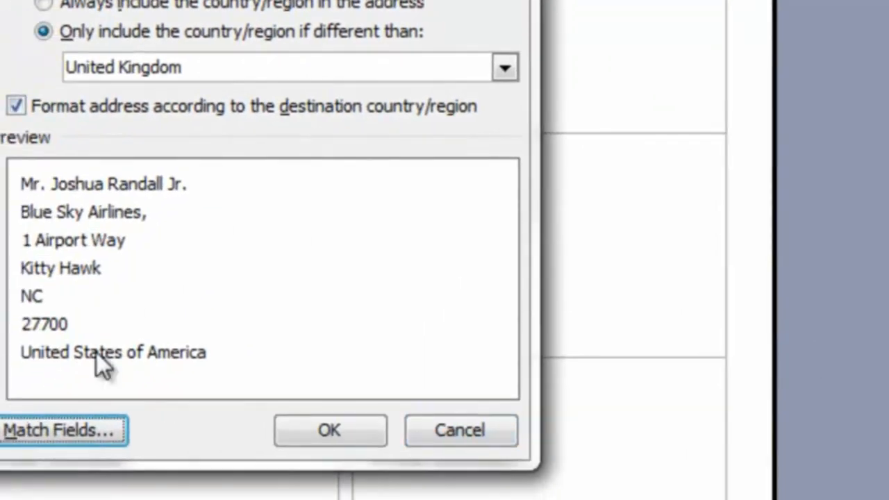
click(328, 430)
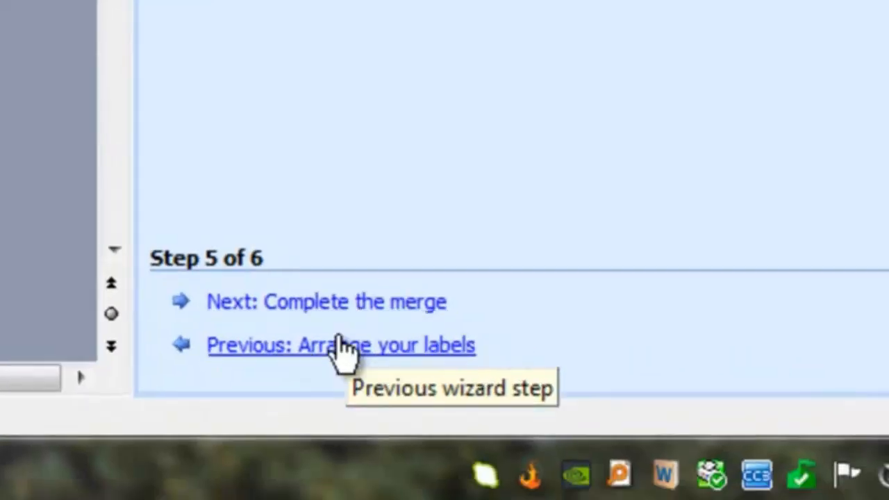
Return to arranging the labels and rematch the address block's Courtesy Title to Salutation and Last Name to LastName
click(279, 351)
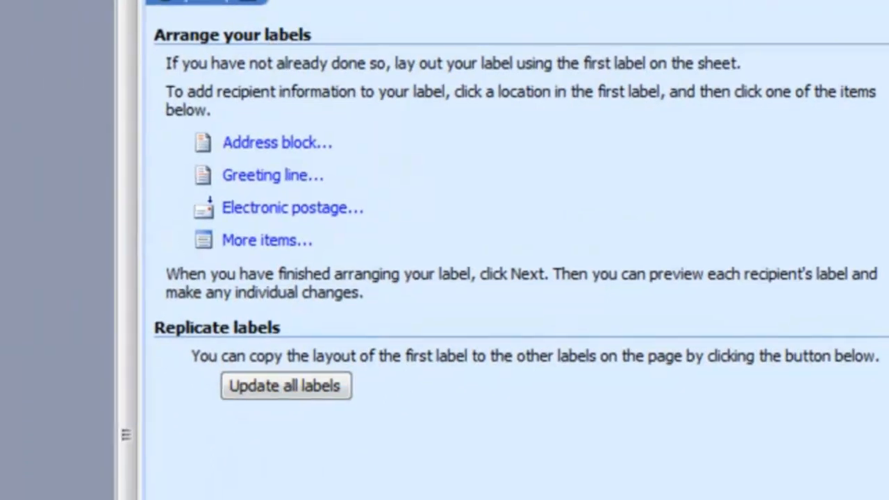
click(276, 143)
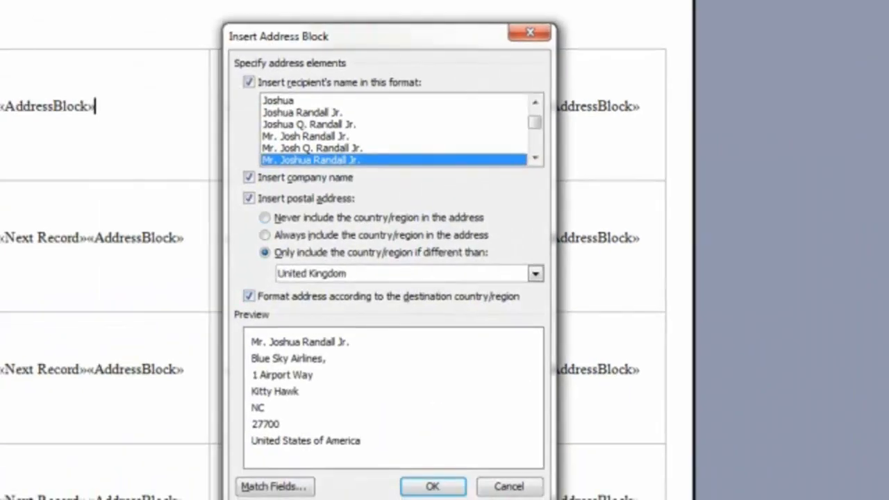
click(273, 486)
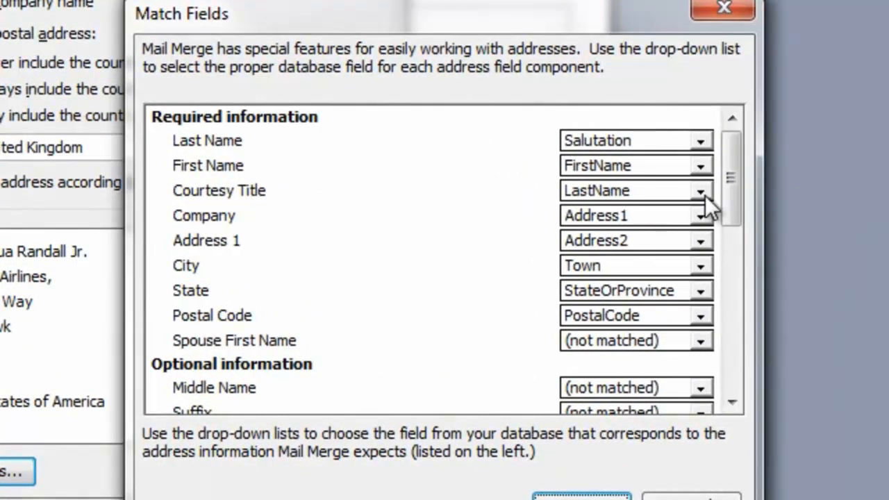
click(705, 195)
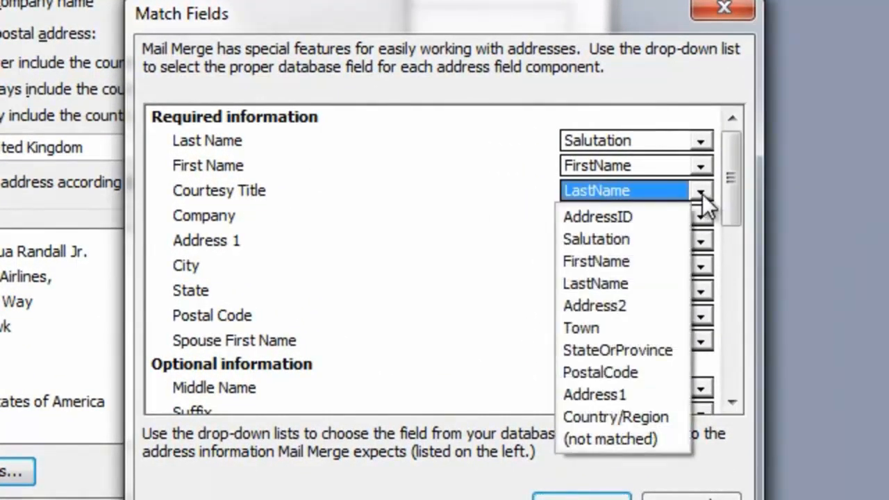
click(619, 239)
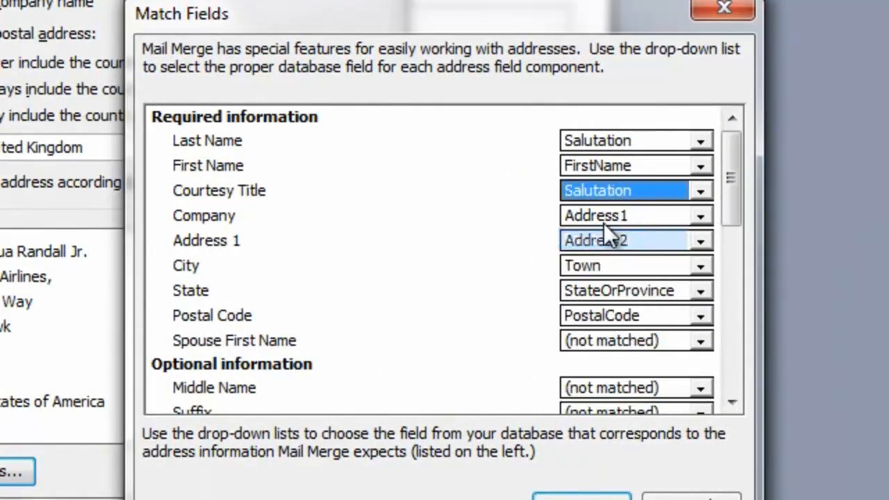
click(700, 140)
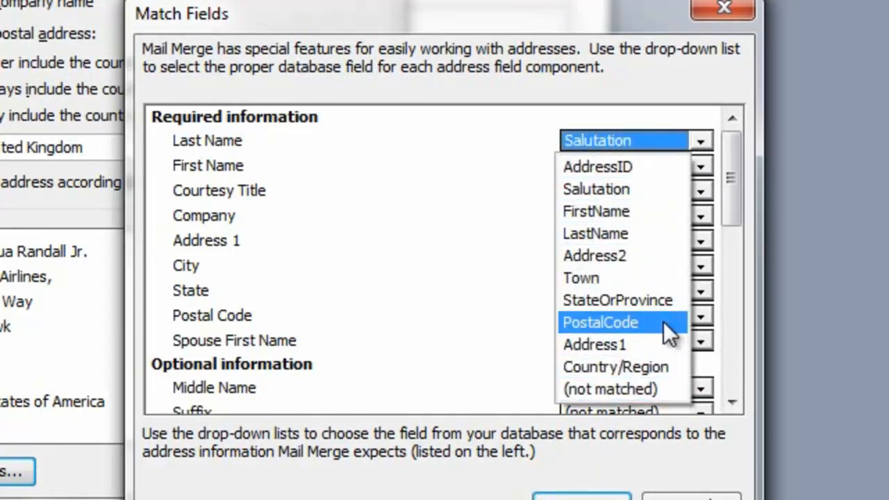
click(619, 236)
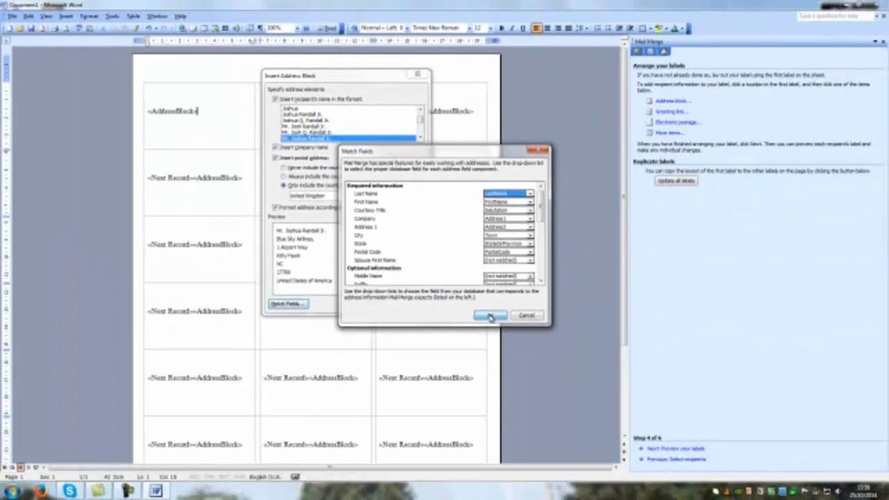
click(581, 497)
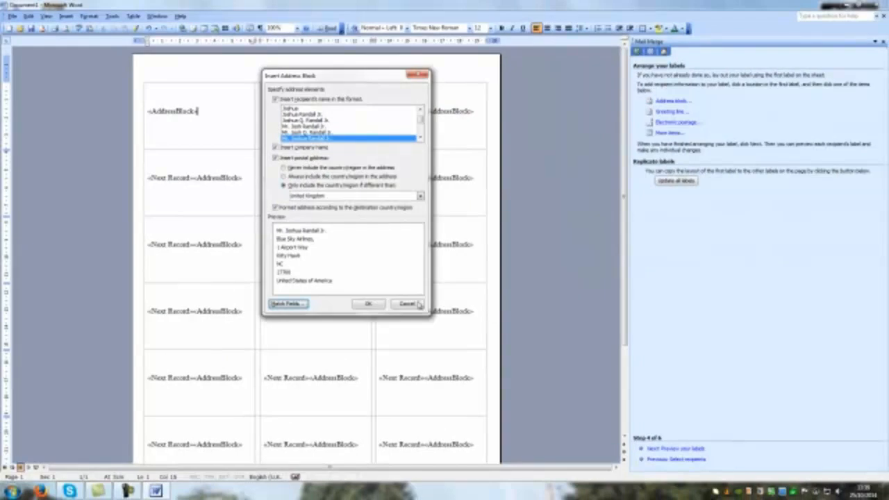
Insert the rematched address block in the first label and preview the merged labels down the page
click(368, 305)
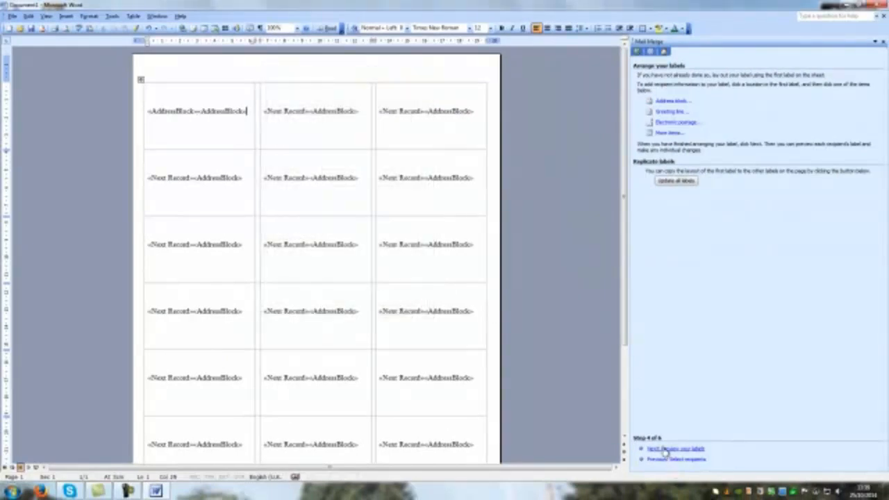
click(667, 449)
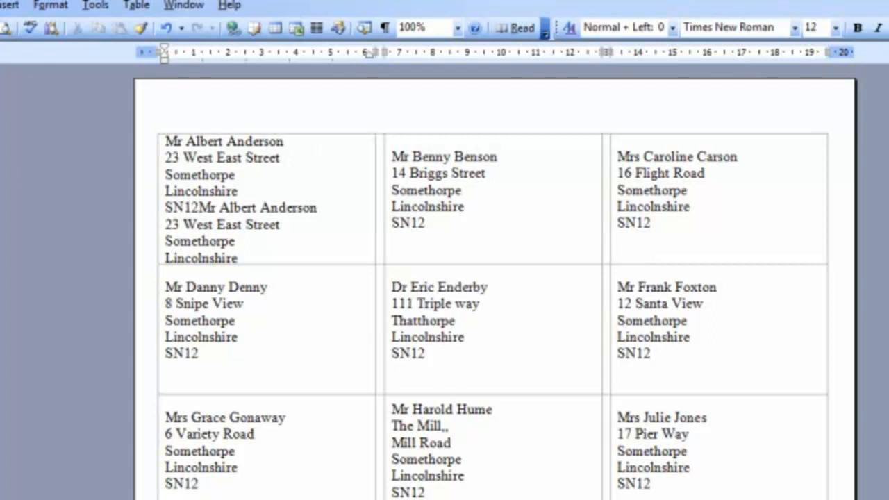
scroll(367, 52, down, 6)
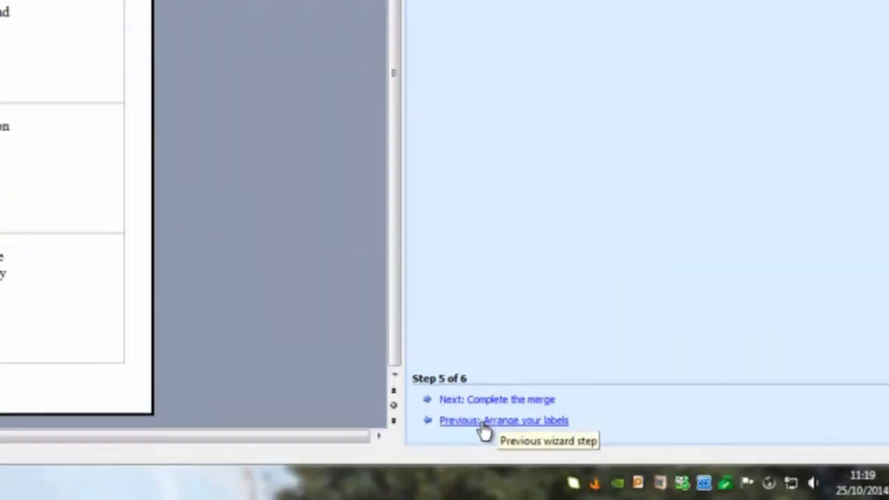
Complete the merge by sending all records to a new document of individual labels
click(482, 400)
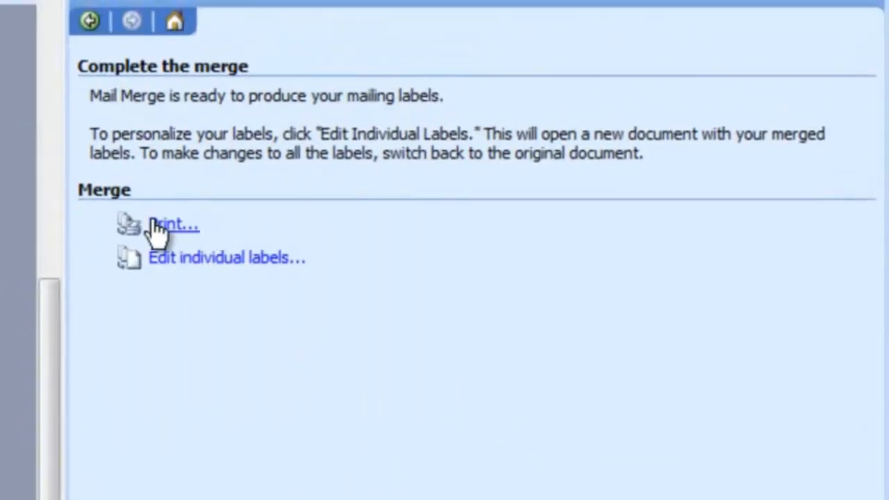
click(186, 258)
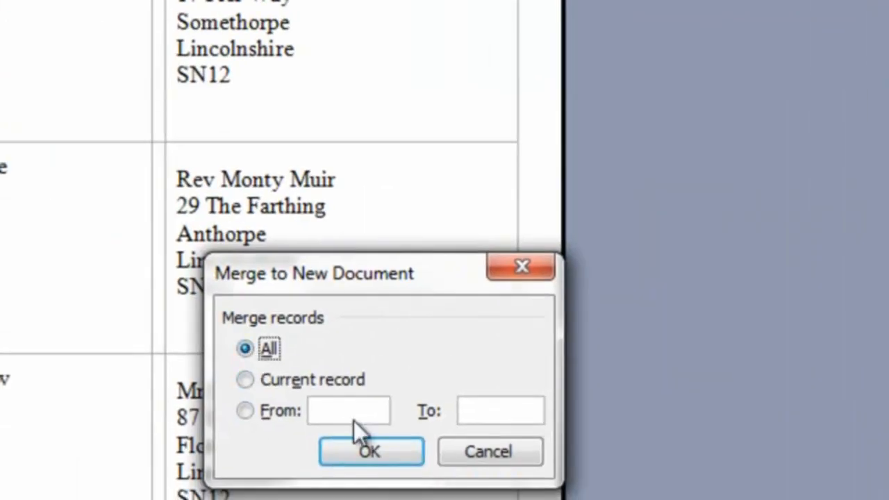
click(341, 410)
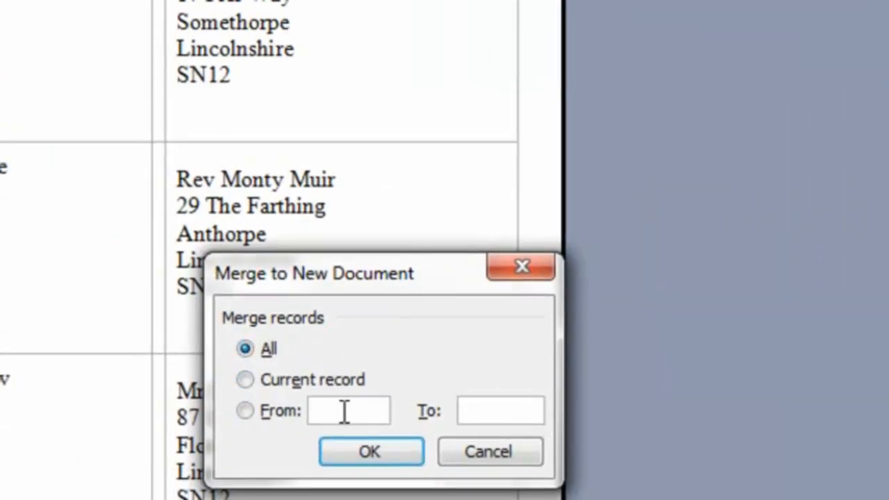
text(1)
click(465, 415)
text(1)
click(371, 451)
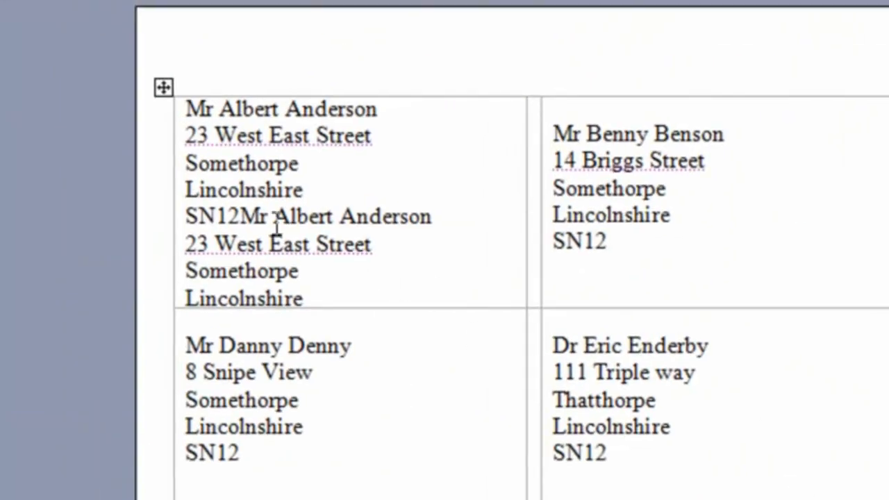
Delete the duplicated address that follows the first SN12 in the first label
drag(240, 214, 389, 313)
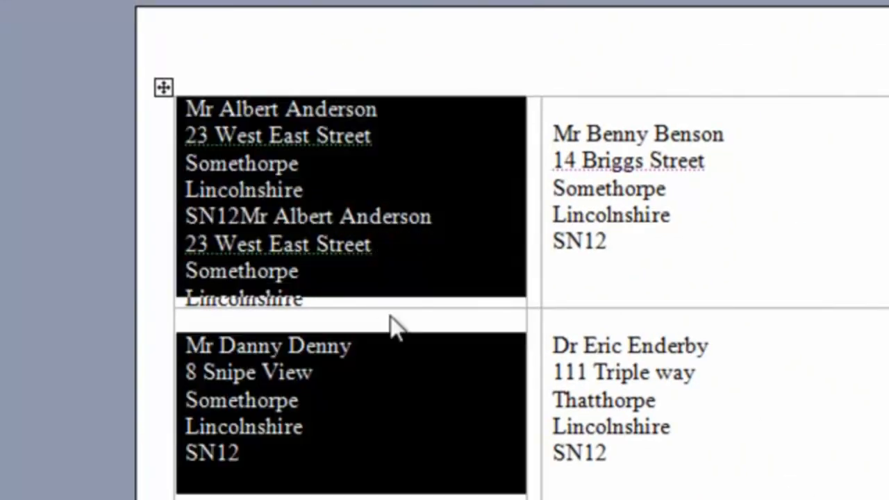
click(352, 268)
click(314, 297)
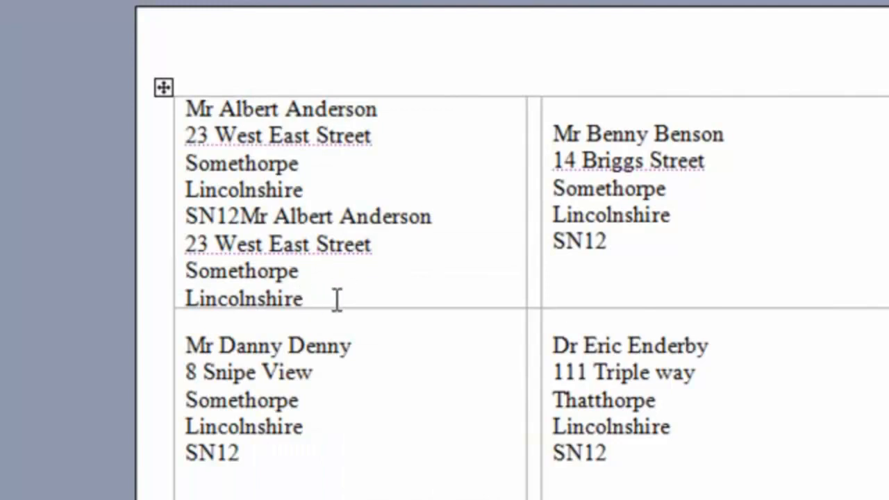
key(BackSpace)
key(BackSpace)
key(BackSpace)
key(BackSpace)
key(BackSpace)
key(BackSpace)
key(BackSpace)
key(BackSpace)
key(BackSpace)
key(BackSpace)
key(BackSpace)
key(BackSpace)
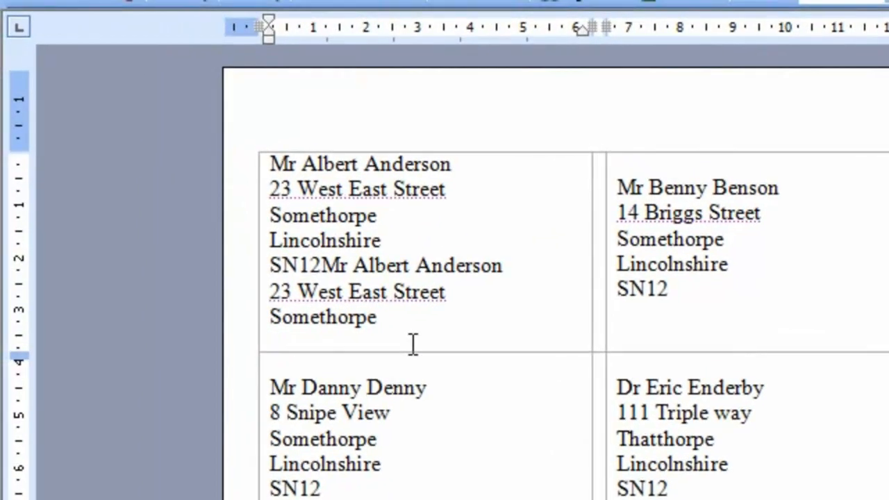
key(BackSpace)
key(BackSpace)
key(BackSpace)
key(BackSpace)
key(BackSpace)
key(BackSpace)
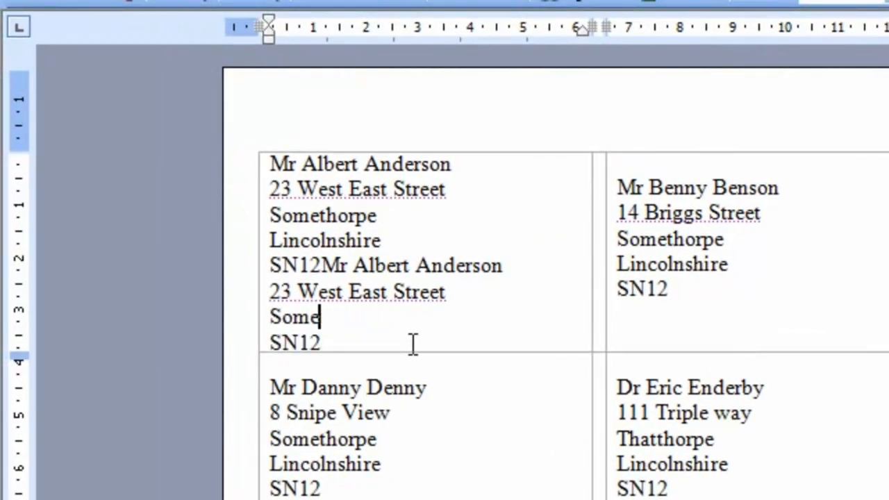
key(BackSpace)
key(BackSpace)
key(BackSpace)
key(BackSpace)
key(BackSpace)
key(BackSpace)
key(BackSpace)
key(BackSpace)
key(BackSpace)
key(BackSpace)
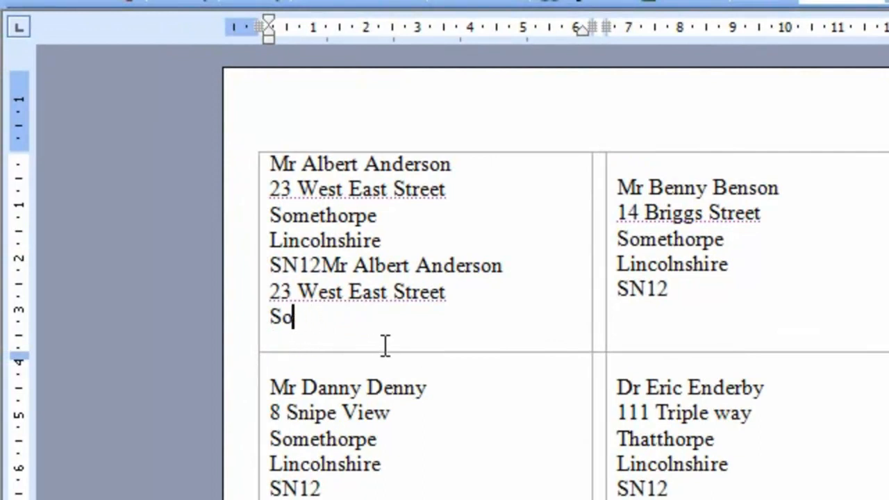
key(BackSpace)
key(BackSpace)
key(BackSpace)
key(BackSpace)
key(BackSpace)
key(BackSpace)
key(BackSpace)
key(BackSpace)
key(BackSpace)
key(BackSpace)
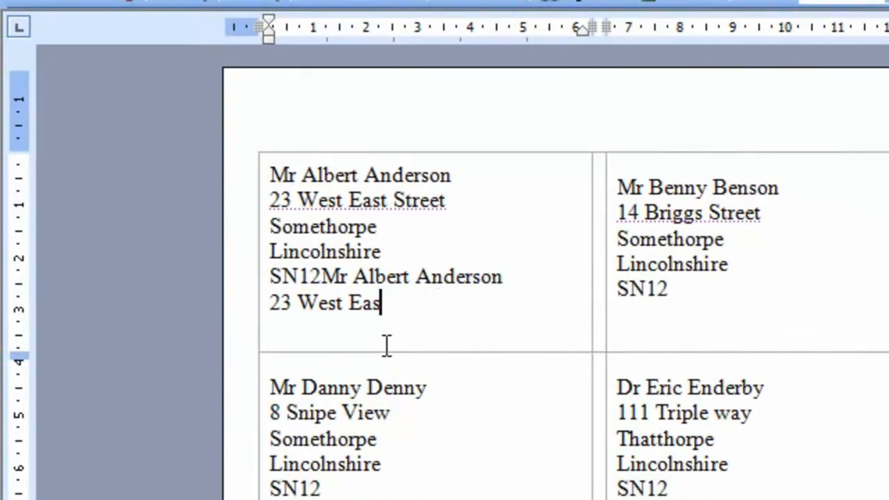
key(BackSpace)
key(BackSpace)
key(BackSpace)
key(BackSpace)
key(BackSpace)
key(BackSpace)
key(BackSpace)
key(BackSpace)
key(BackSpace)
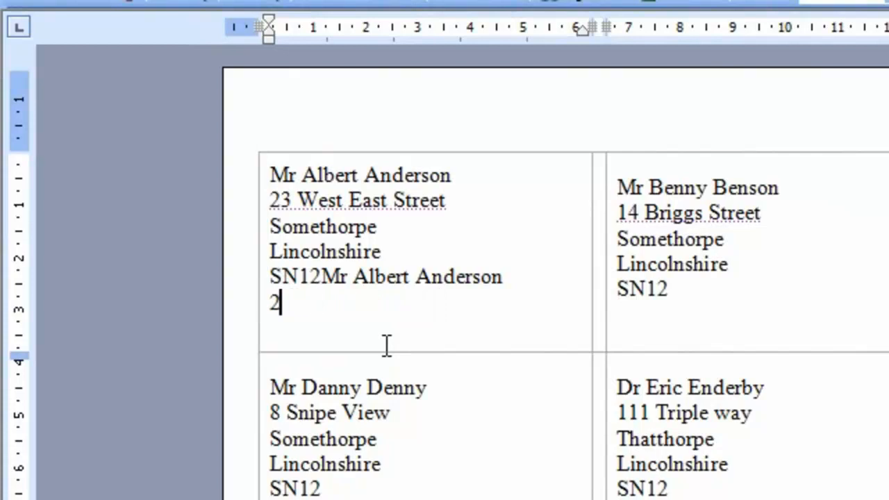
key(BackSpace)
key(BackSpace)
key(BackSpace)
key(BackSpace)
key(BackSpace)
key(BackSpace)
key(BackSpace)
key(BackSpace)
key(BackSpace)
key(BackSpace)
key(BackSpace)
key(BackSpace)
key(BackSpace)
key(BackSpace)
key(BackSpace)
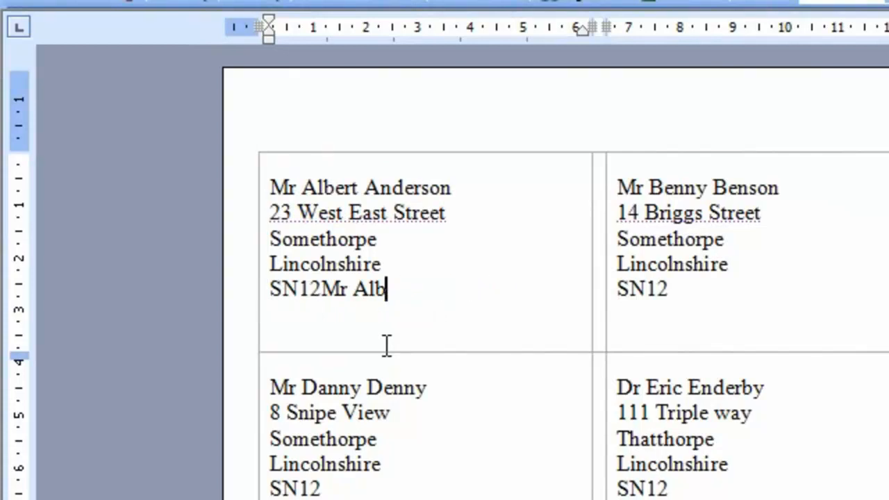
key(BackSpace)
key(BackSpace)
key(BackSpace)
key(BackSpace)
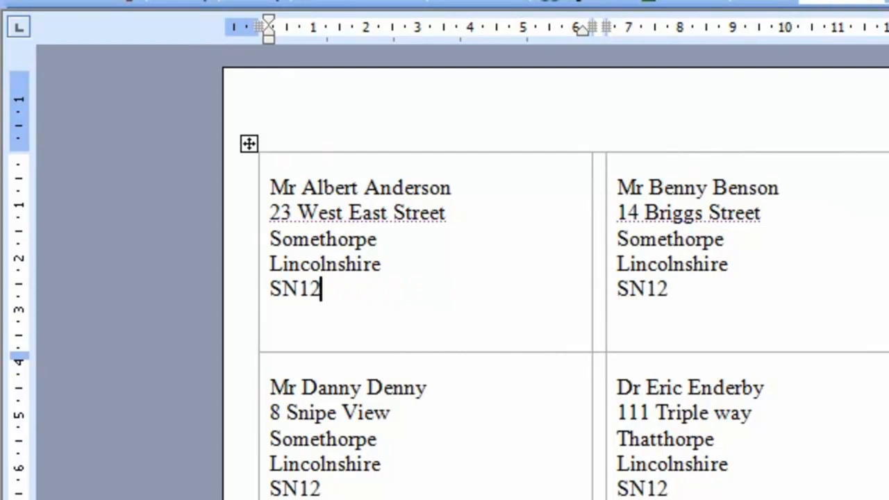
Open the print preview of the label sheet and widen the page's left margin slightly to shift the labels right
click(446, 122)
click(695, 113)
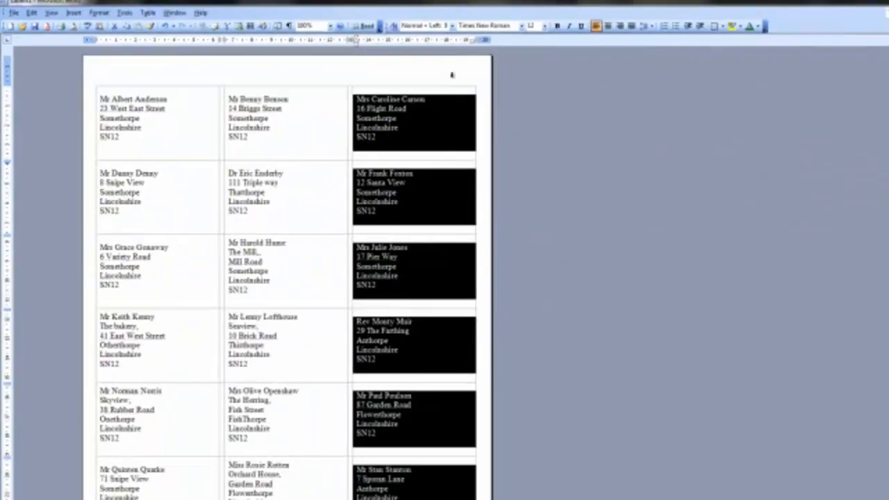
scroll(397, 422, down, 3)
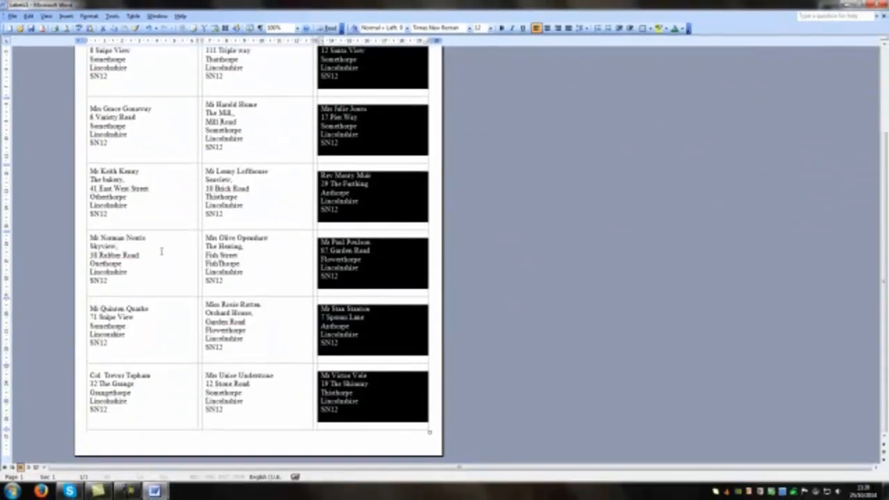
scroll(113, 87, up, 5)
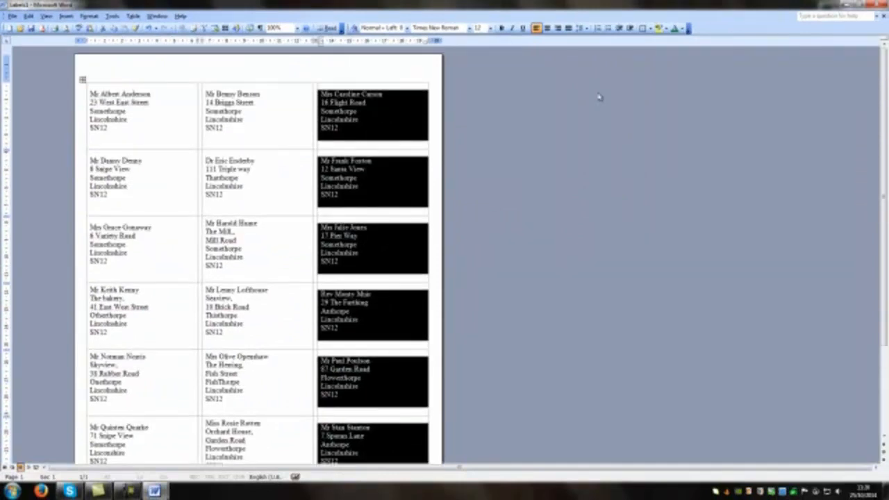
click(10, 17)
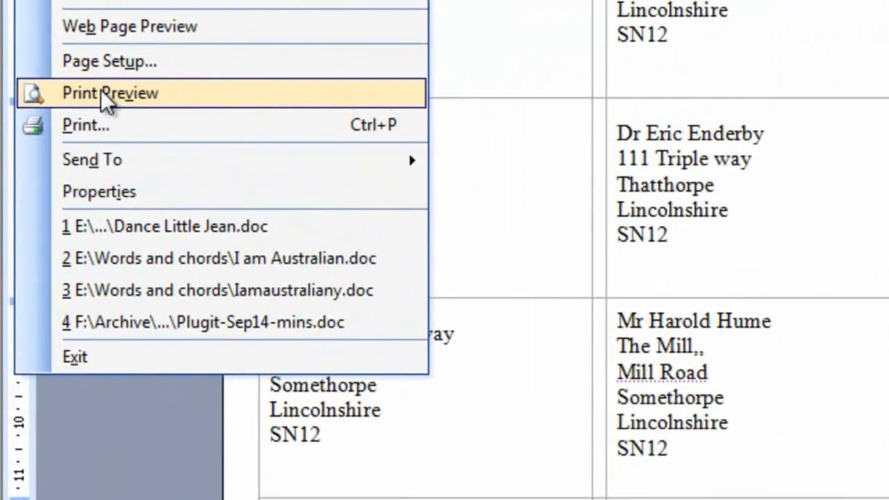
click(27, 147)
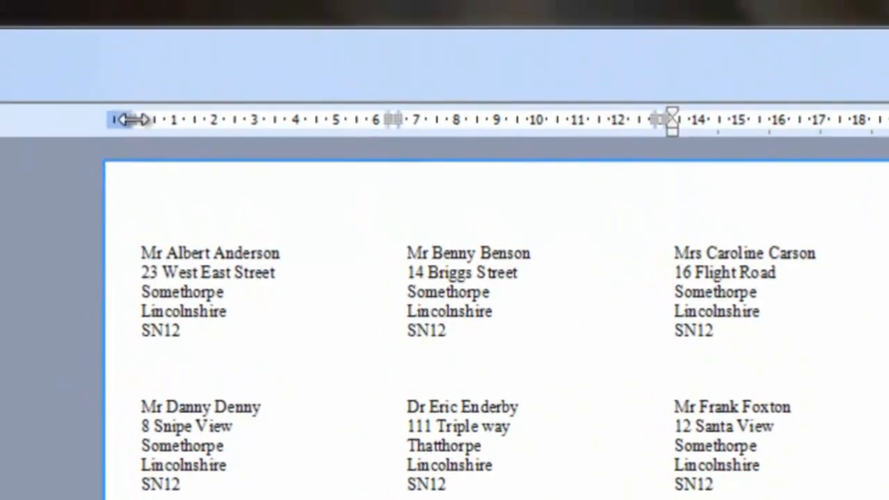
mouse_move(132, 120)
mouse_down()
mouse_move(146, 120)
mouse_move(131, 120)
mouse_up()
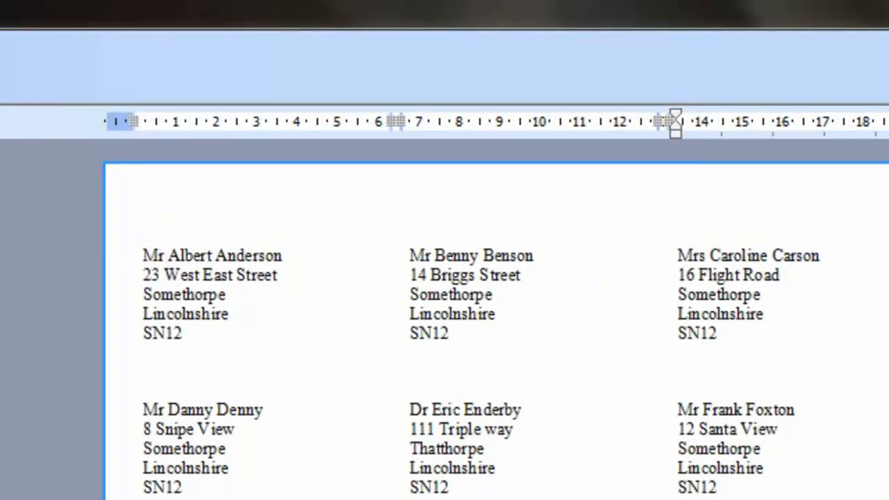
drag(132, 121, 146, 120)
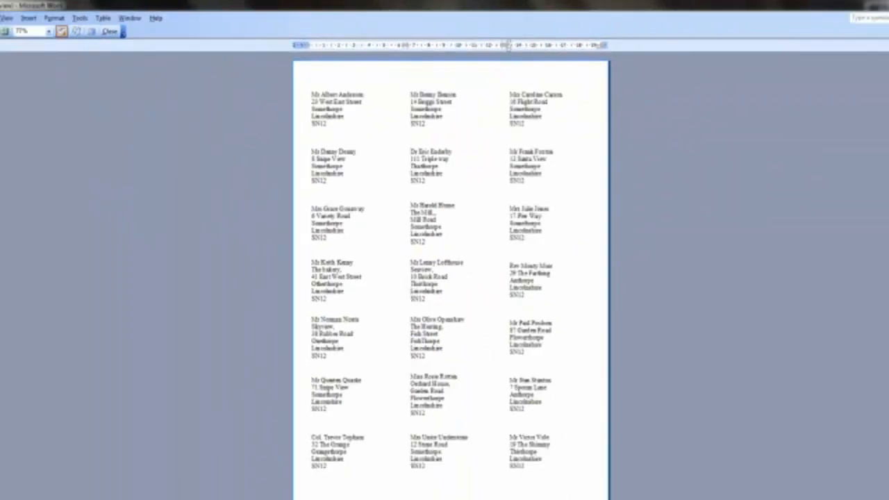
Print one copy of all pages of the label sheet on the Brother DCP-J315W Printer with no scaling
click(10, 16)
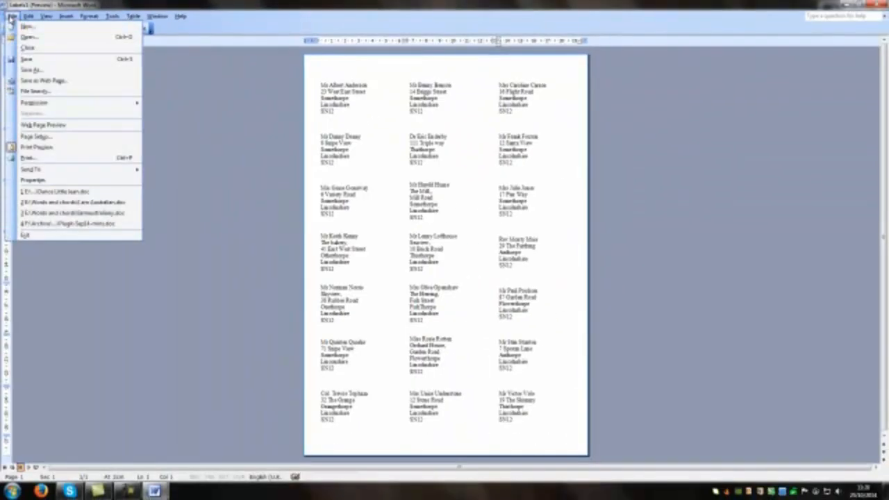
click(28, 158)
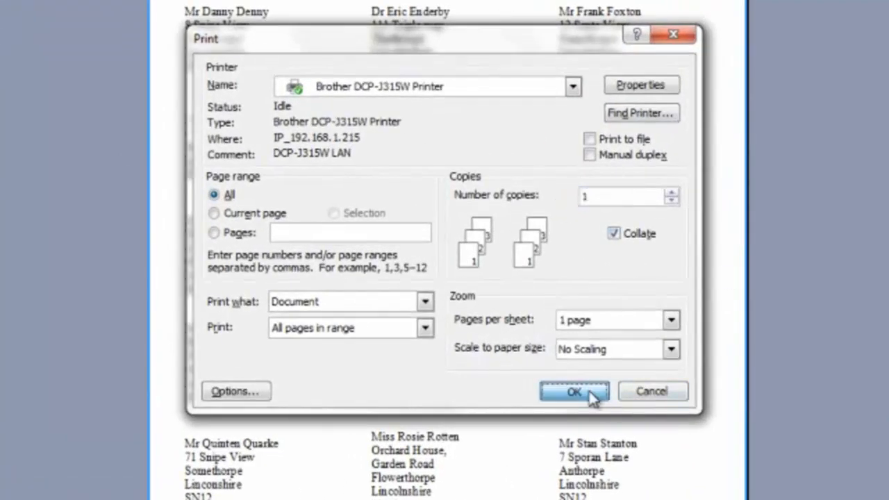
click(589, 393)
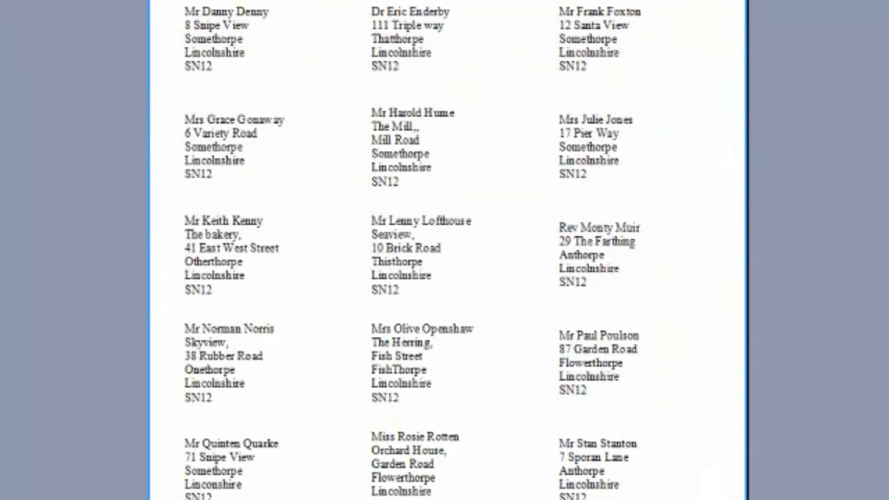